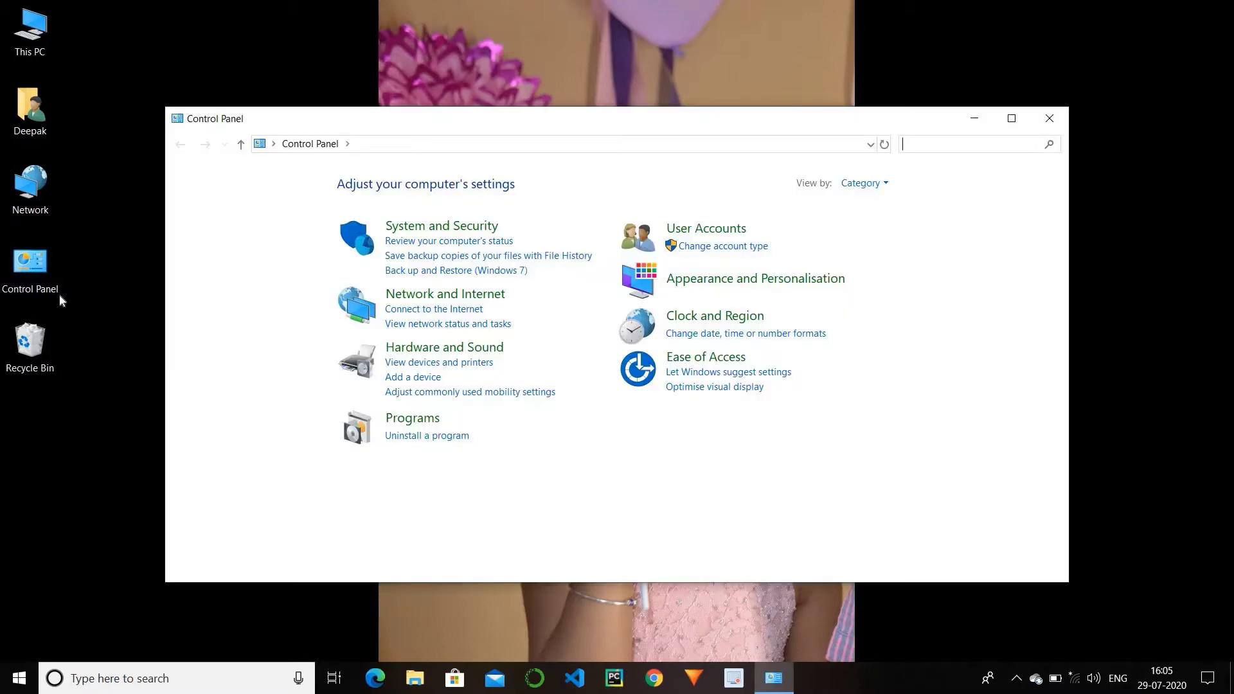
Maximise the Control Panel window and view the Security and Maintenance page within System and Security
{"action": "left_click", "coordinate": [1011, 127]}
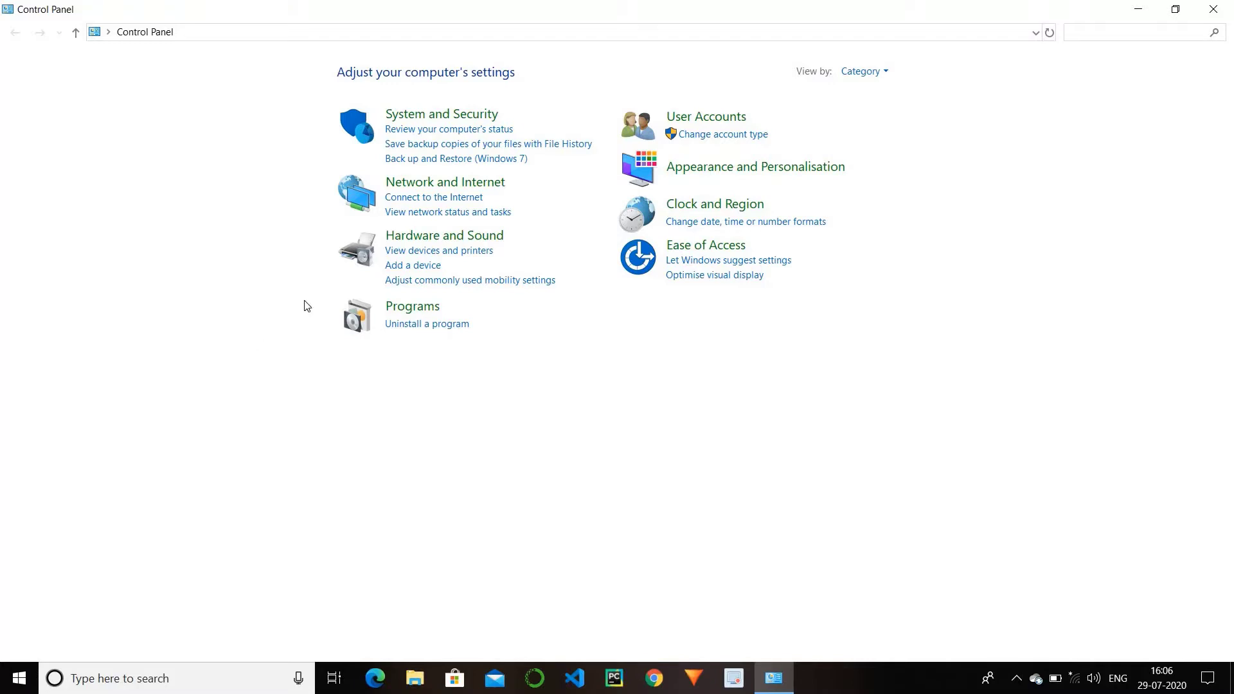
{"action": "left_click", "coordinate": [355, 126]}
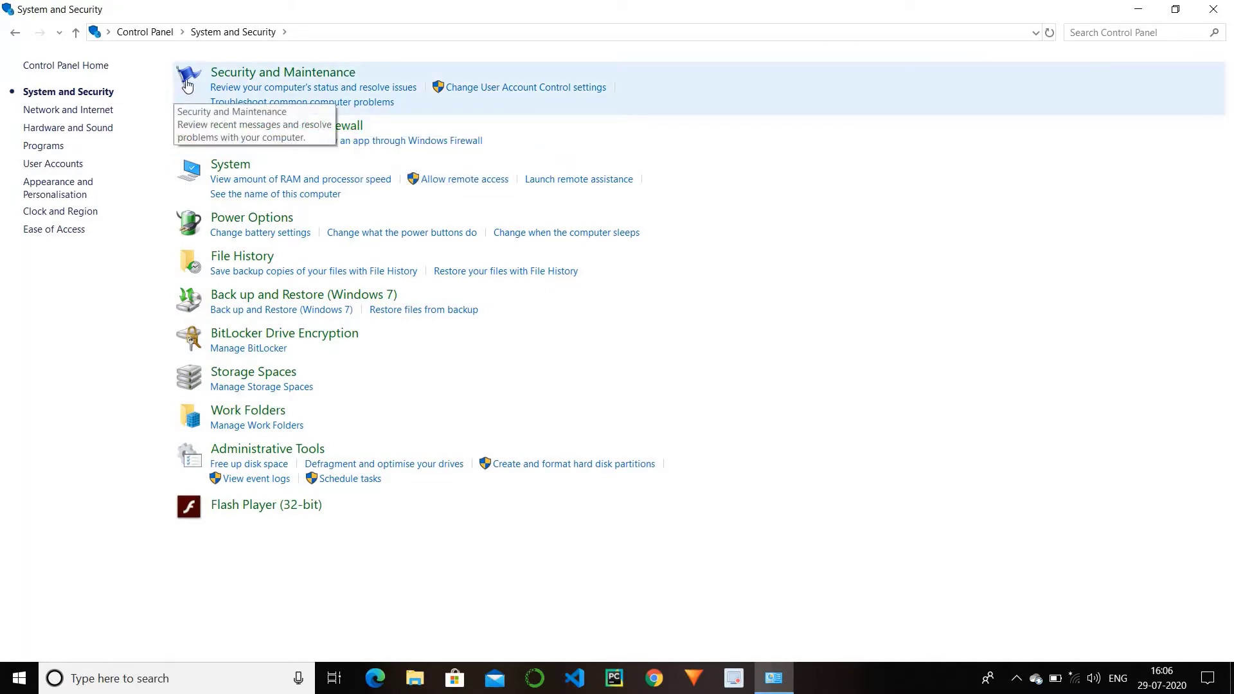
{"action": "left_click", "coordinate": [187, 85]}
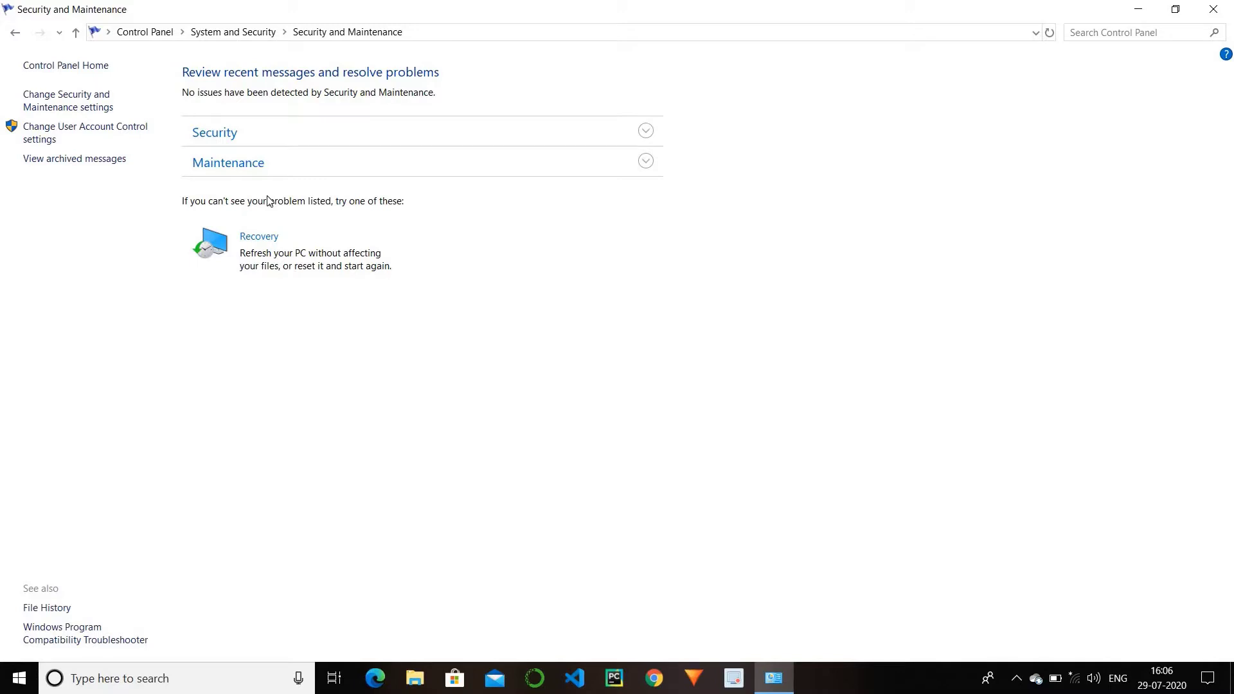
{"action": "left_click", "coordinate": [75, 32]}
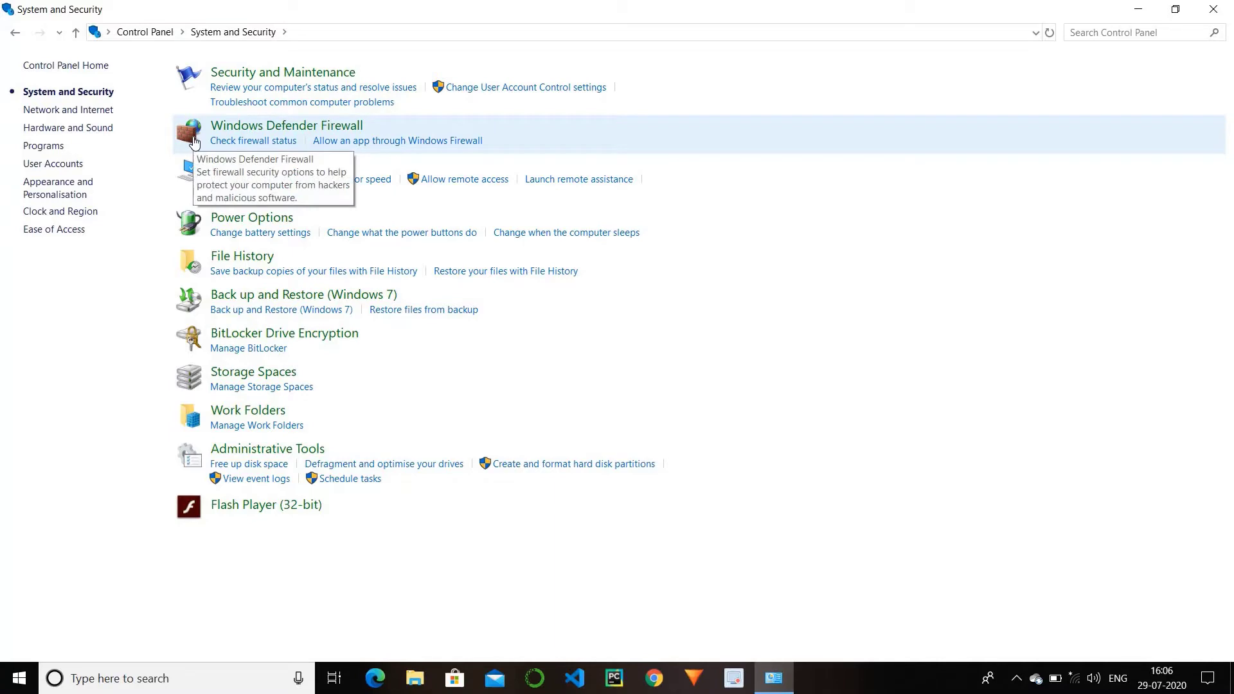
Review the Windows Defender Firewall status and the basic System information, returning to System and Security after each
{"action": "left_click", "coordinate": [194, 138]}
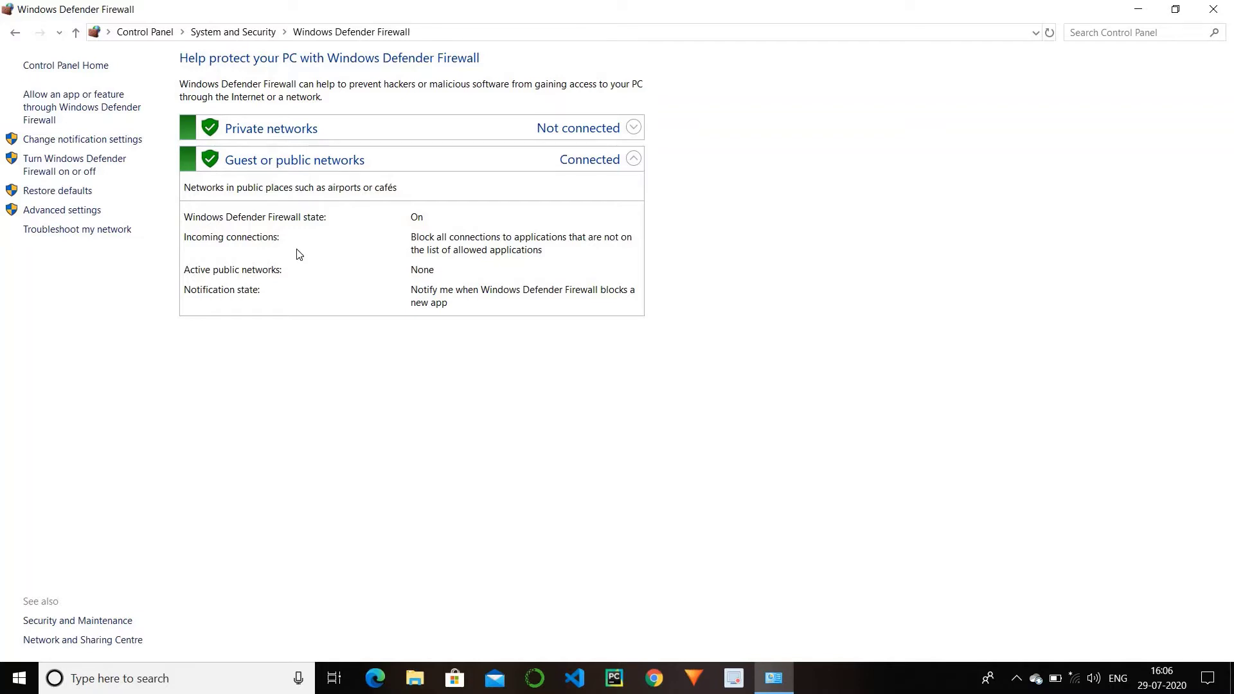
{"action": "left_click", "coordinate": [76, 37]}
{"action": "left_click", "coordinate": [187, 172]}
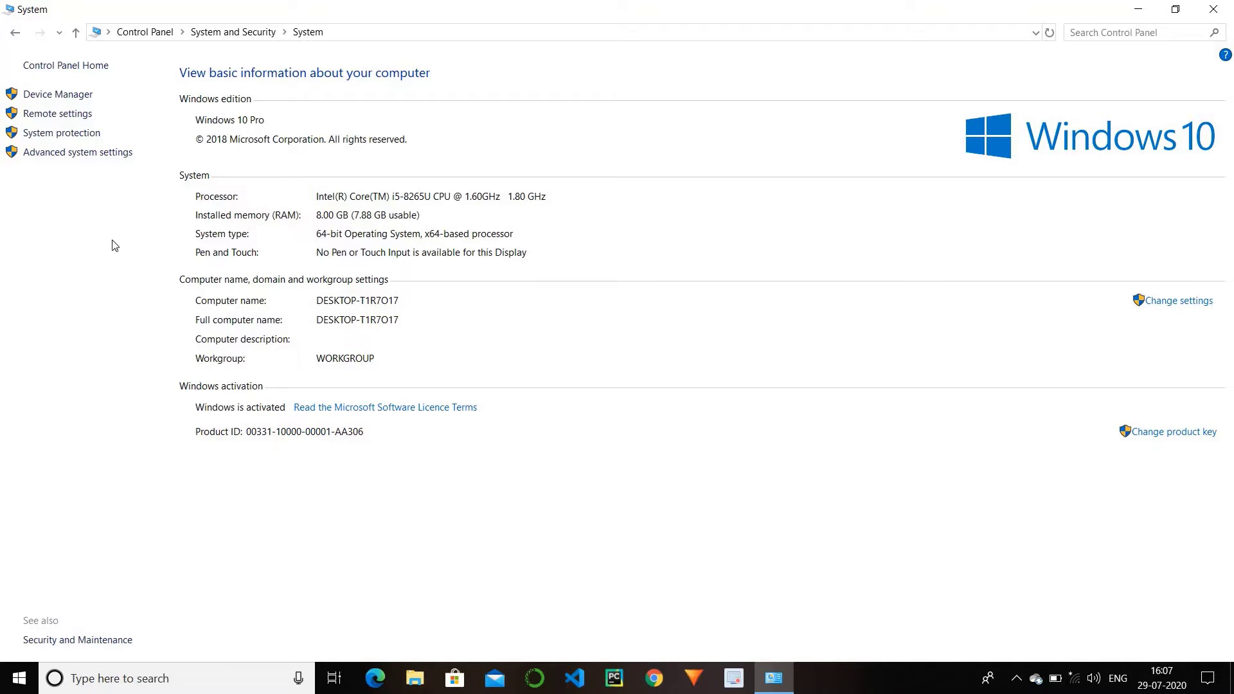
{"action": "left_click", "coordinate": [76, 32]}
View Power Options and the Balanced plan's display and sleep settings, and return to System and Security
{"action": "left_click", "coordinate": [186, 232]}
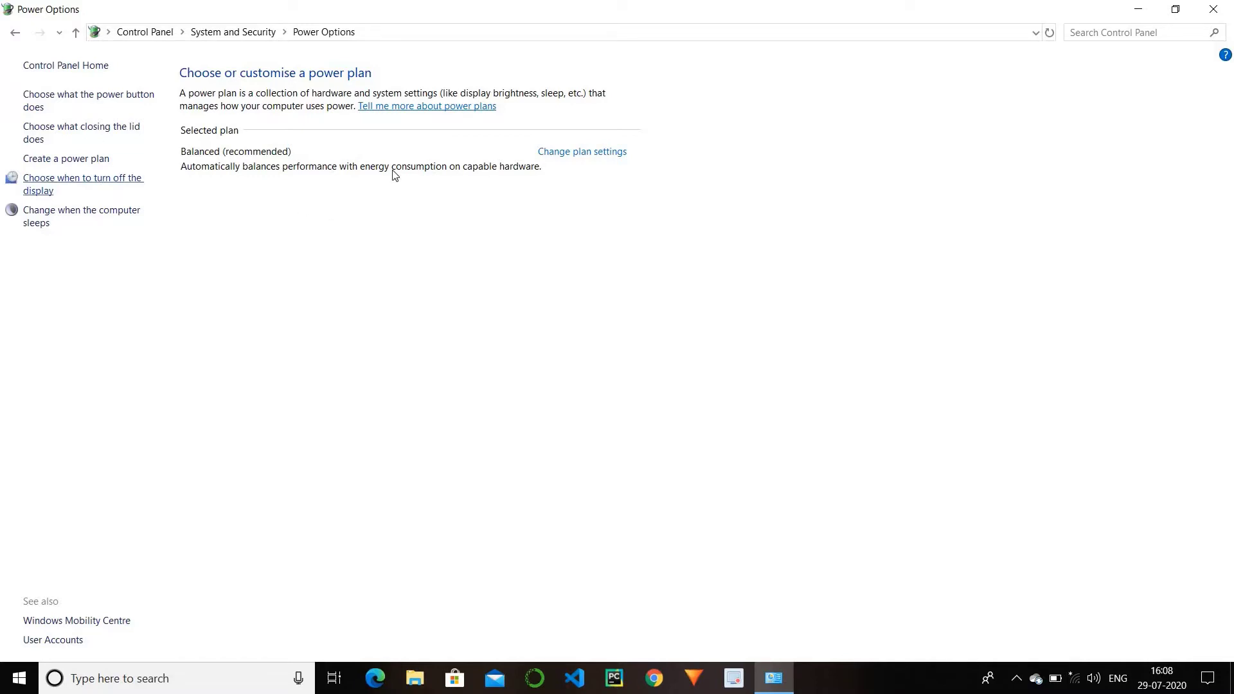
{"action": "left_click", "coordinate": [566, 156]}
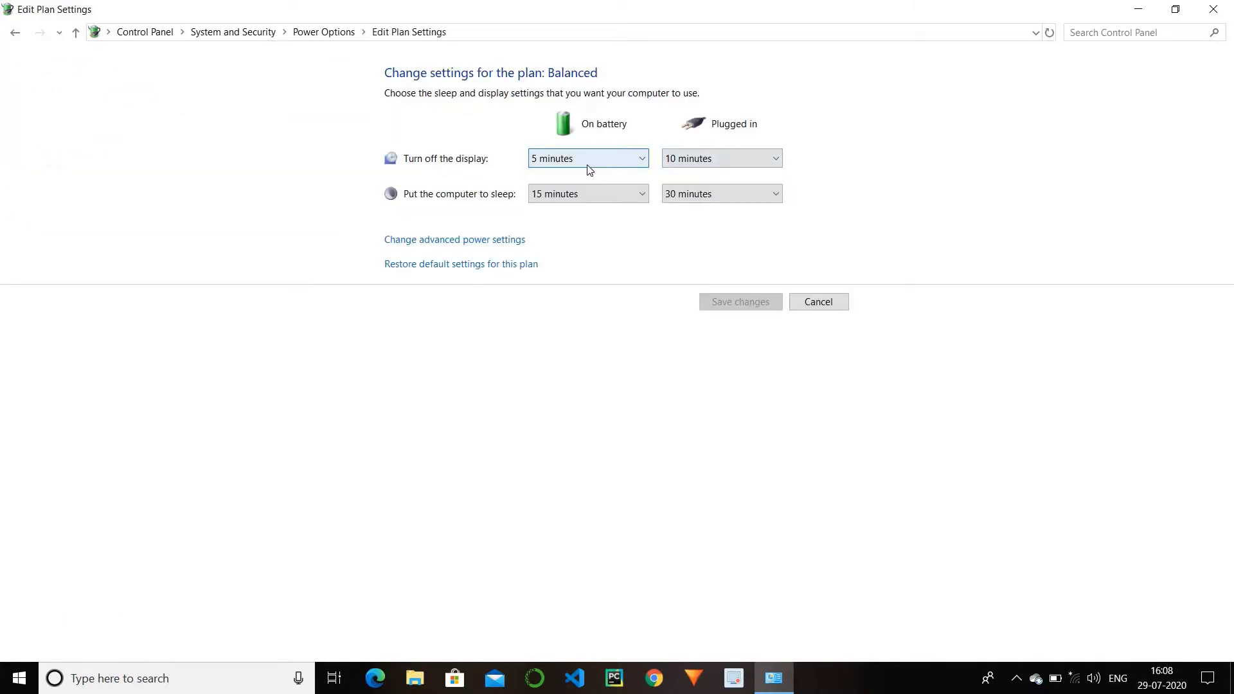
{"action": "left_click", "coordinate": [75, 31]}
{"action": "left_click", "coordinate": [75, 32]}
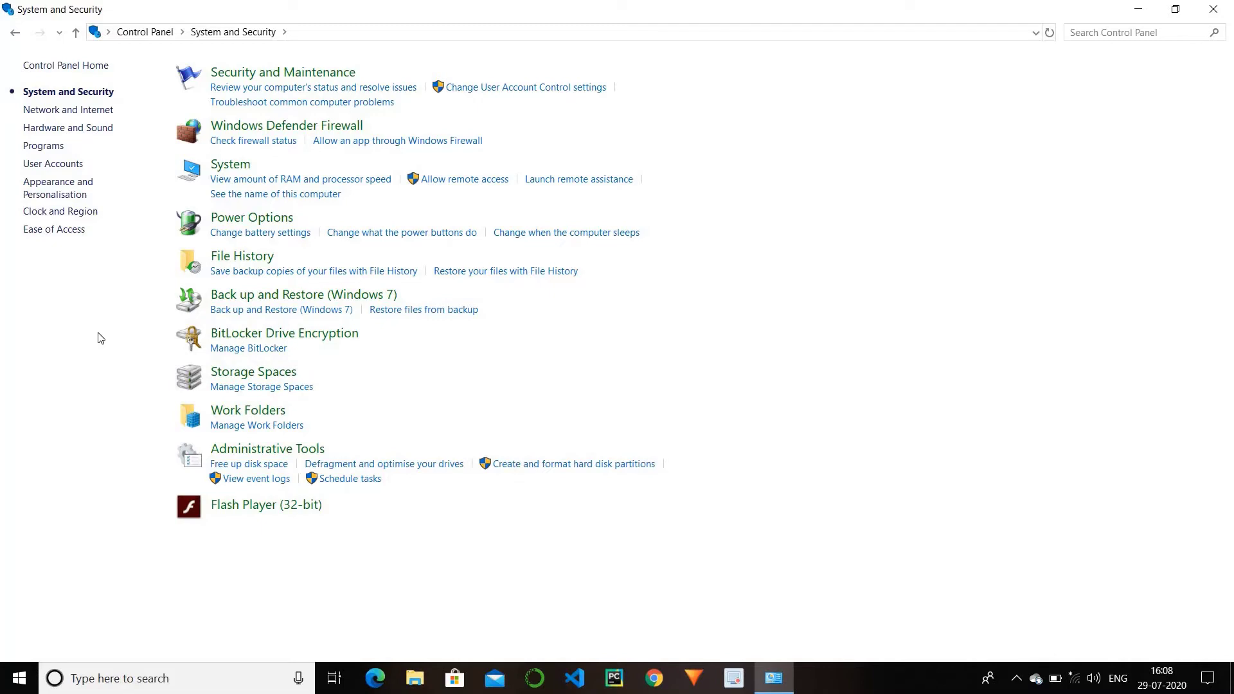
Look over the BitLocker Drive Encryption and Storage Spaces pages, returning to System and Security after each
{"action": "left_click", "coordinate": [185, 347]}
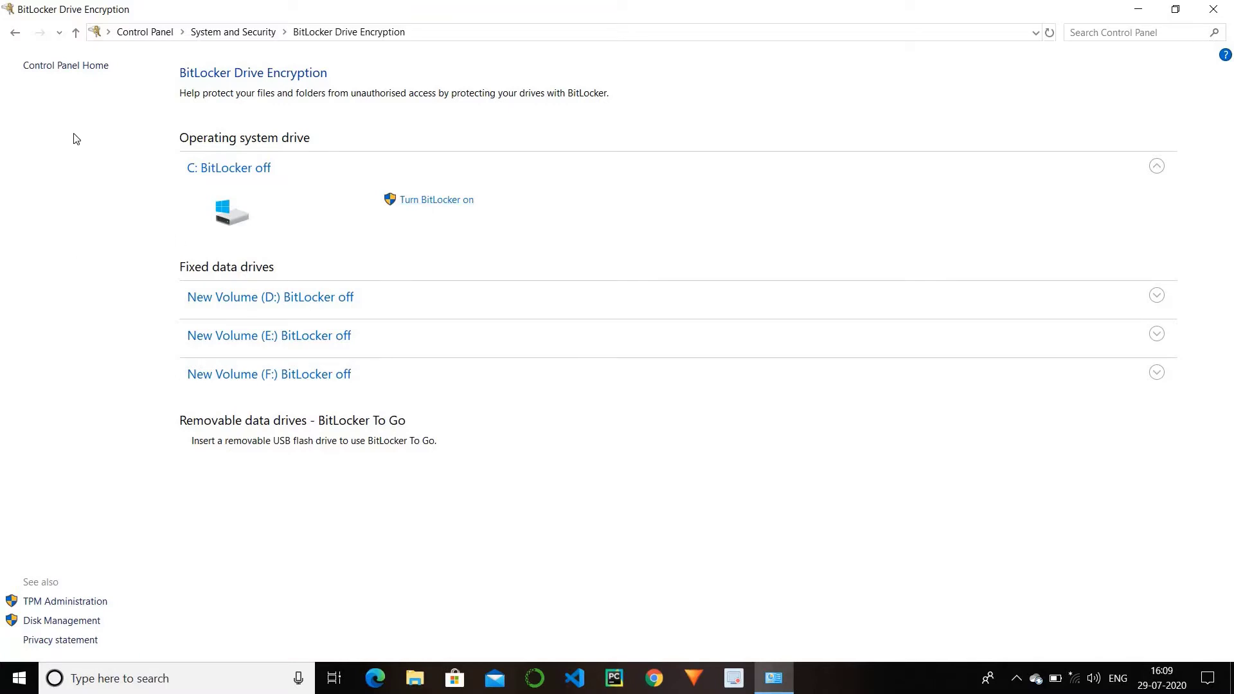
{"action": "left_click", "coordinate": [76, 32]}
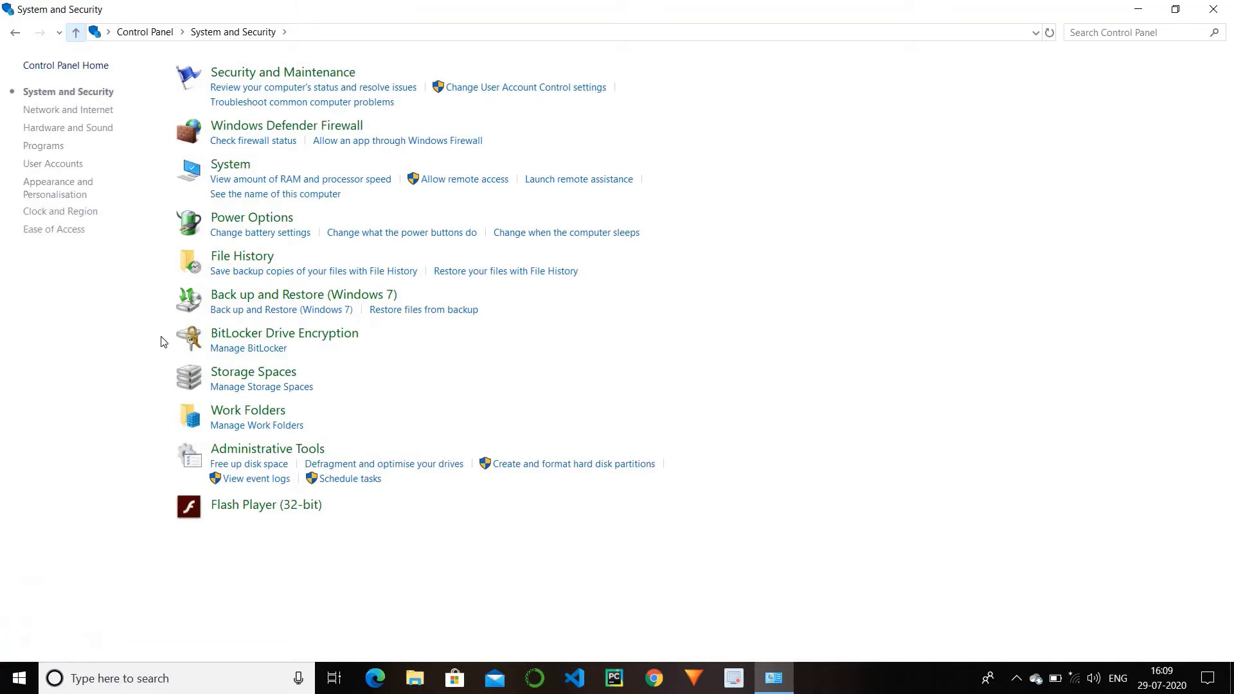
{"action": "left_click", "coordinate": [189, 379]}
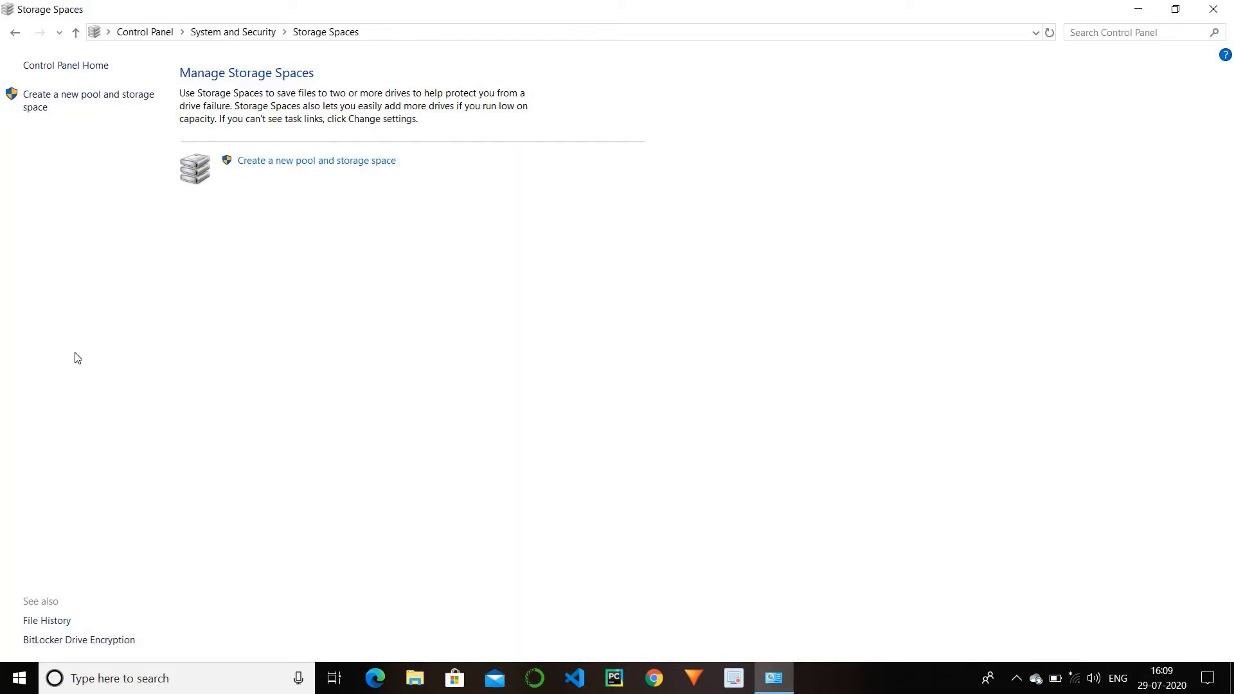
{"action": "left_click", "coordinate": [76, 33]}
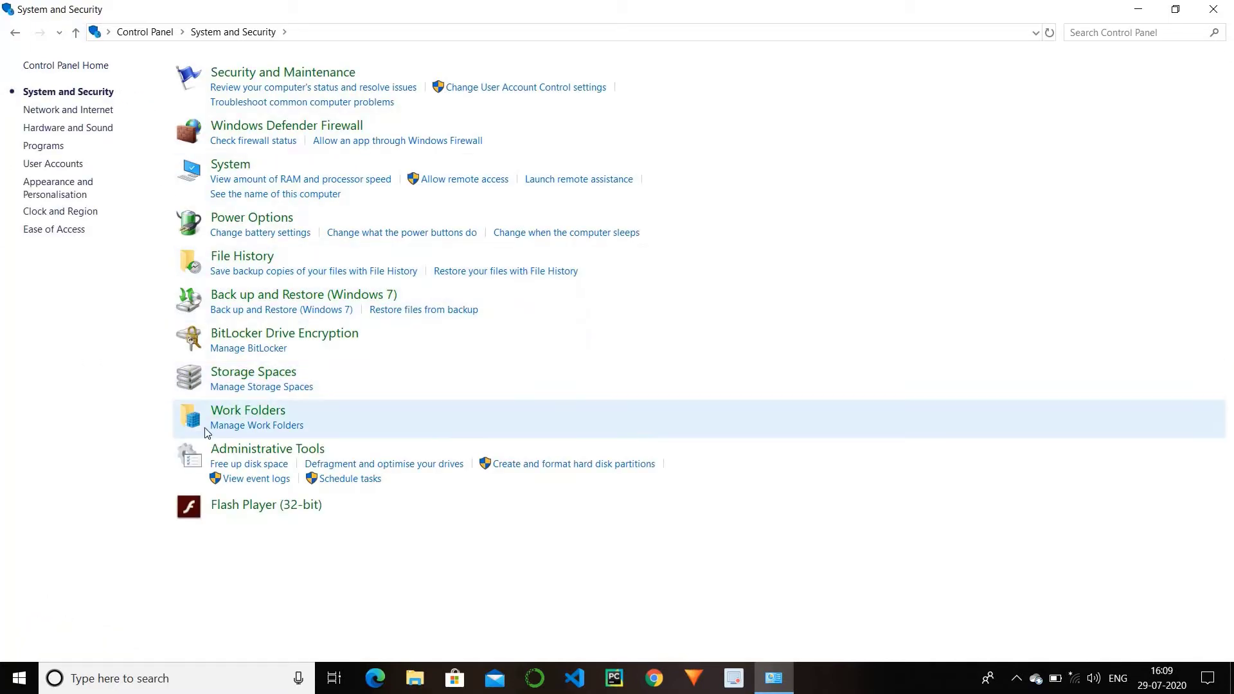
View the Administrative Tools shortcuts and close their separate window
{"action": "left_click", "coordinate": [196, 460]}
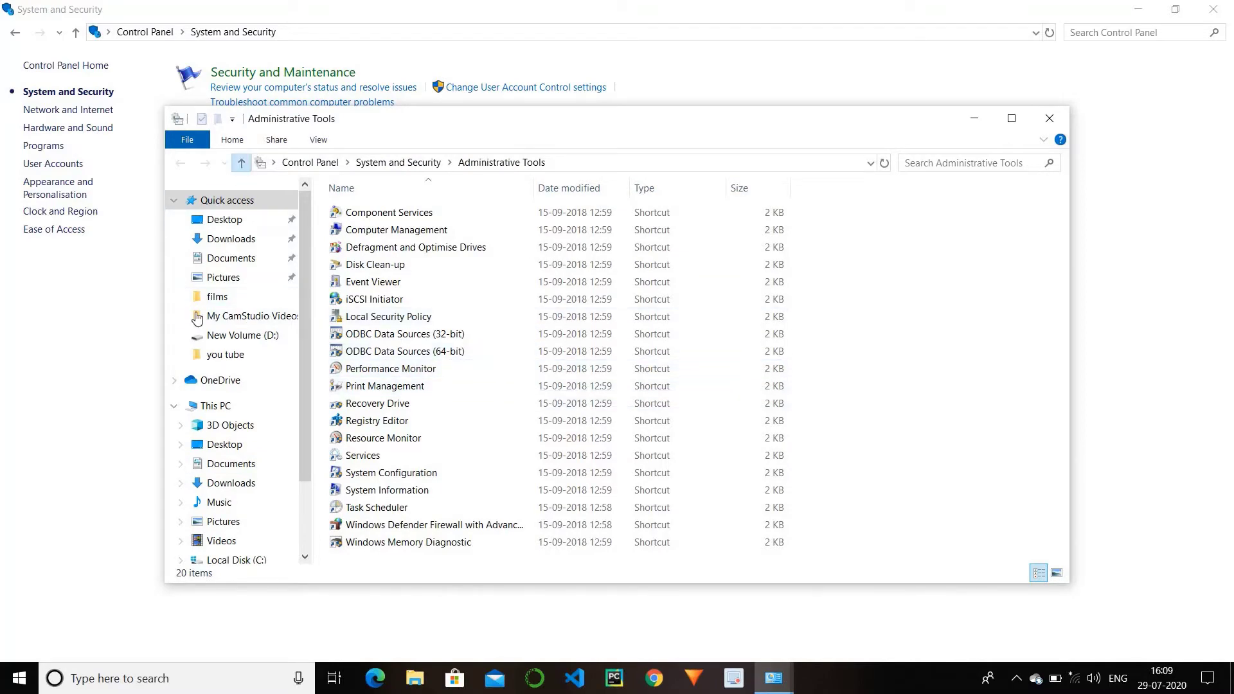
{"action": "left_click", "coordinate": [241, 162]}
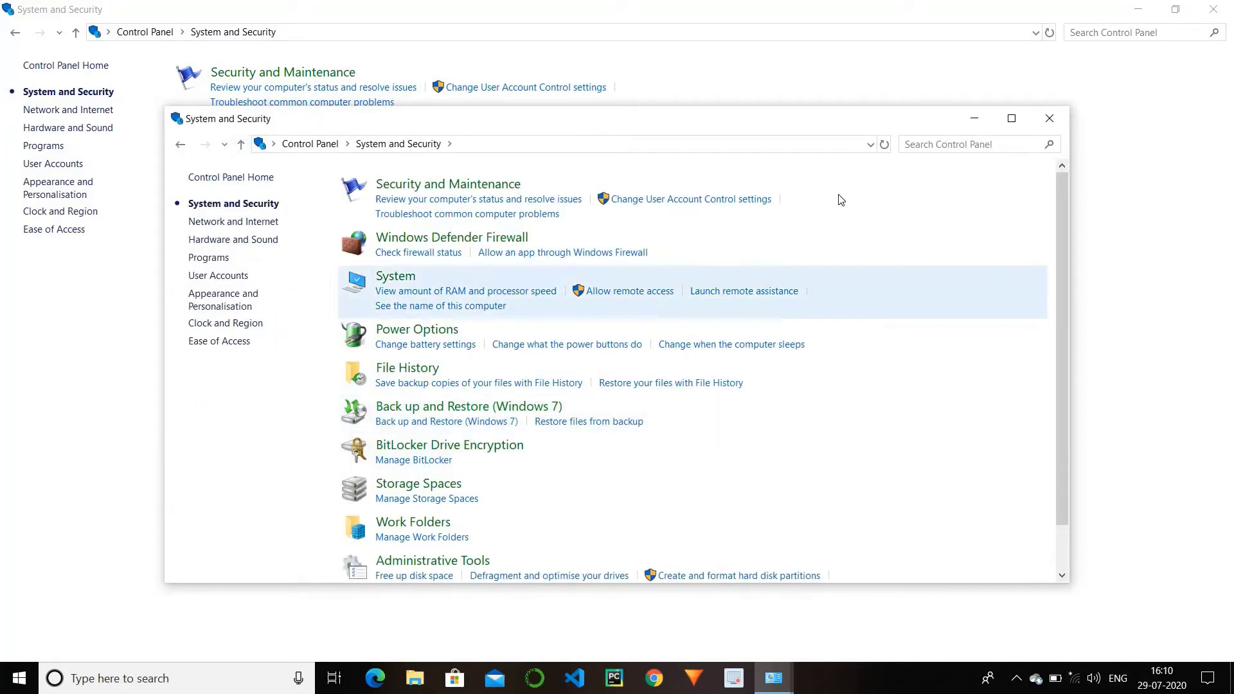
{"action": "left_click", "coordinate": [1052, 119]}
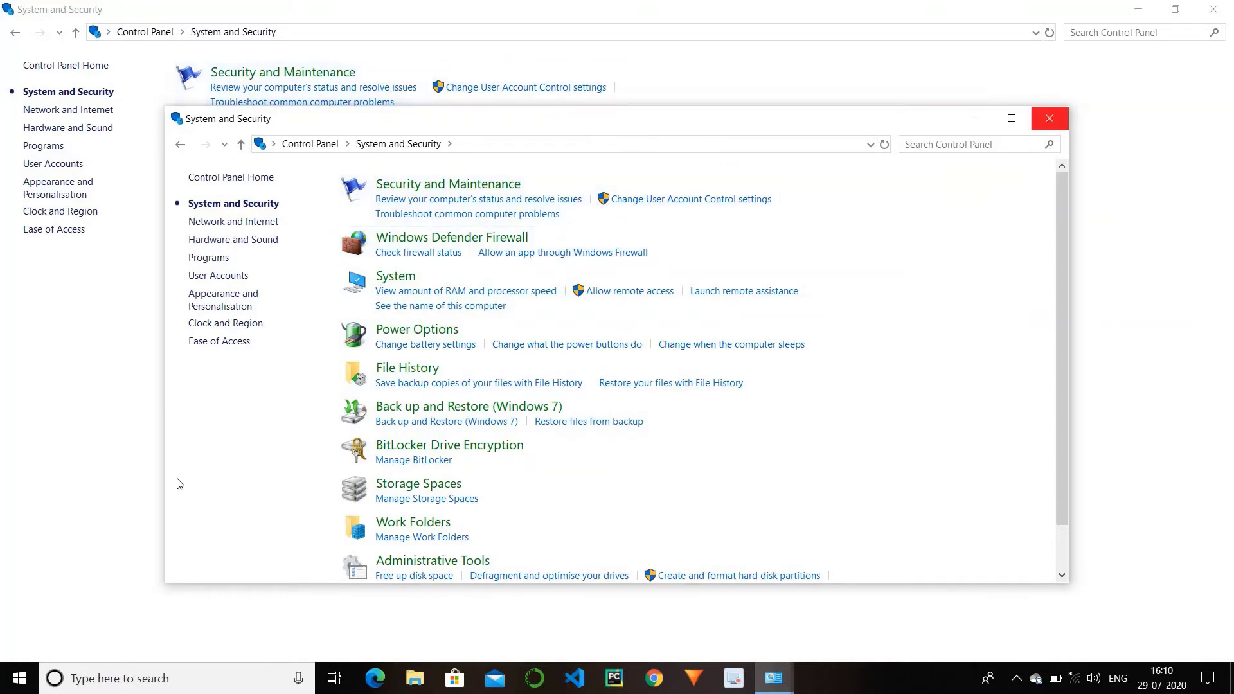
Set Flash Player to ask before allowing new sites to save information, view the local storage settings by site, and close the settings manager
{"action": "left_click", "coordinate": [201, 511]}
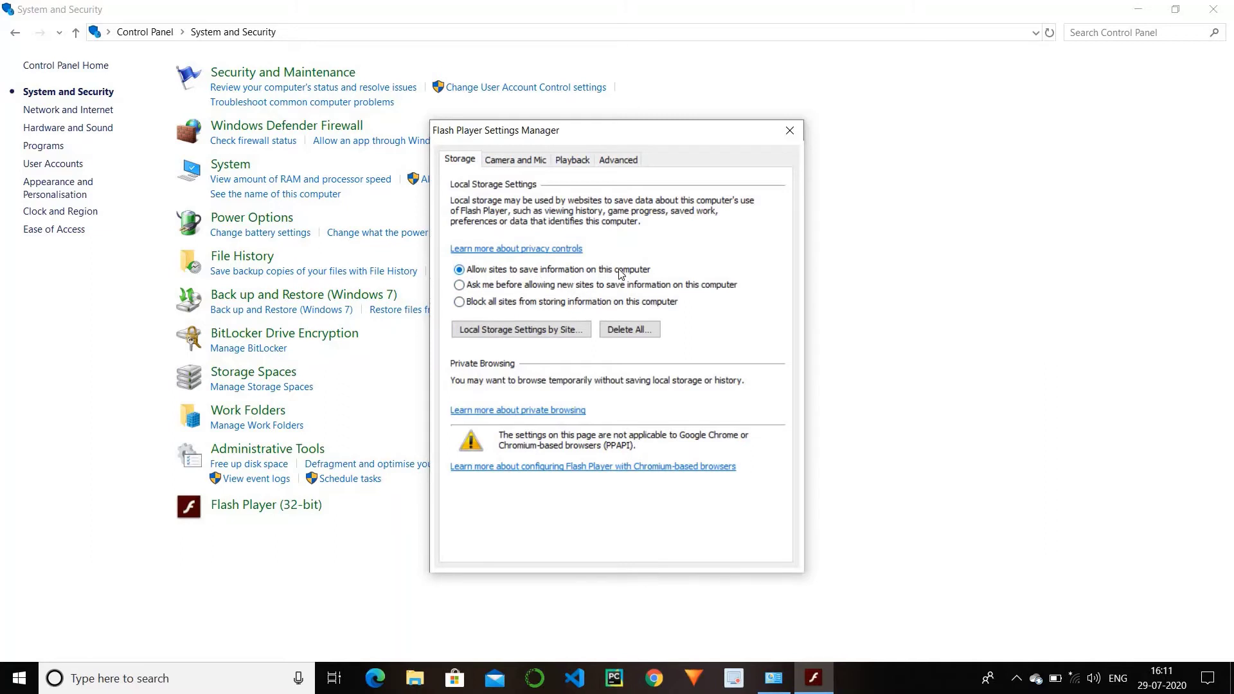
{"action": "left_click", "coordinate": [459, 285]}
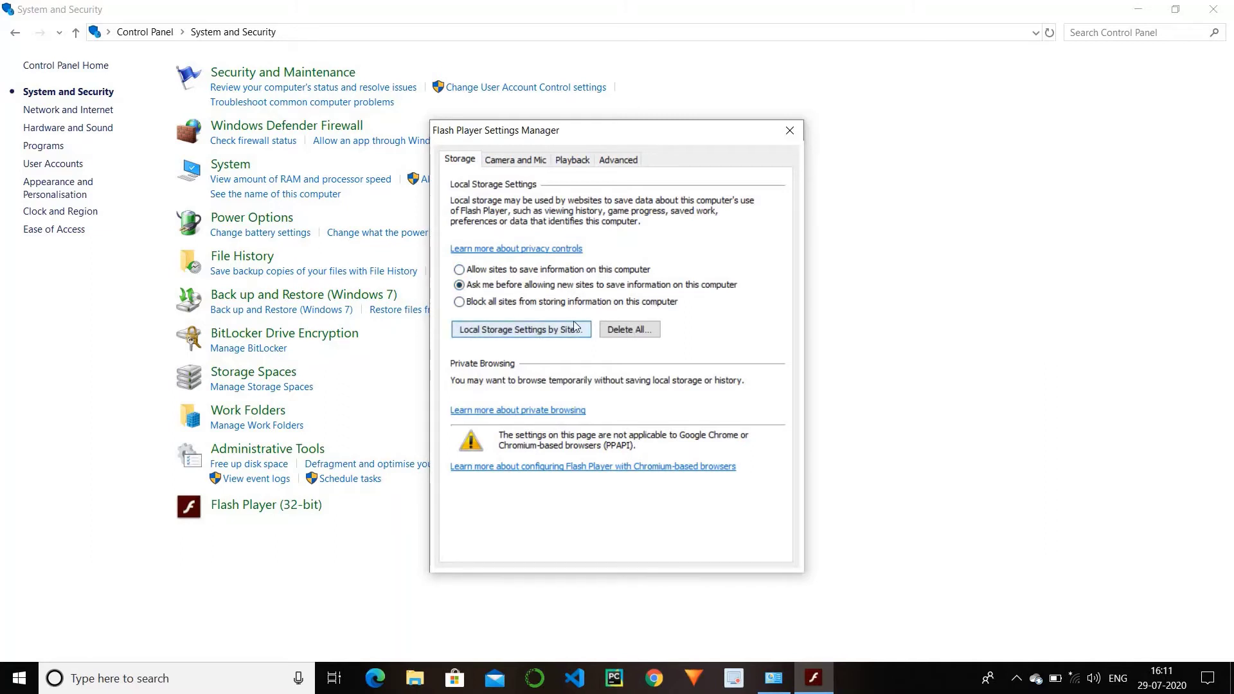
{"action": "left_click", "coordinate": [527, 329]}
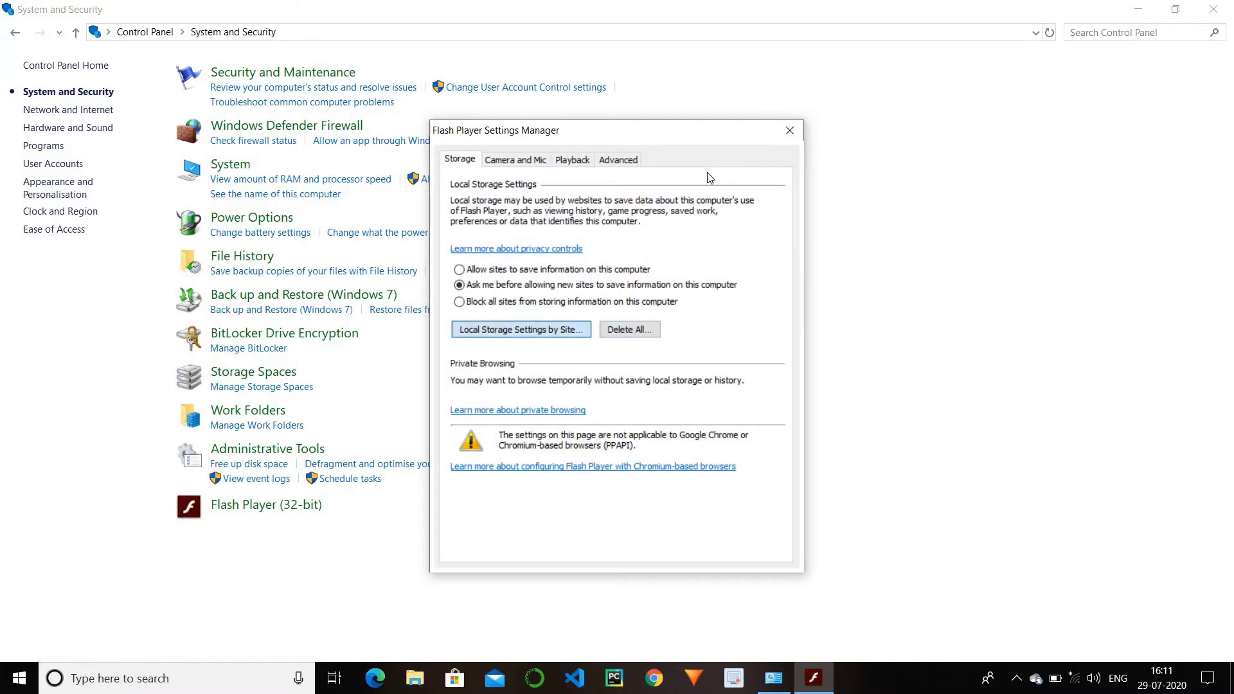
{"action": "left_click", "coordinate": [479, 476]}
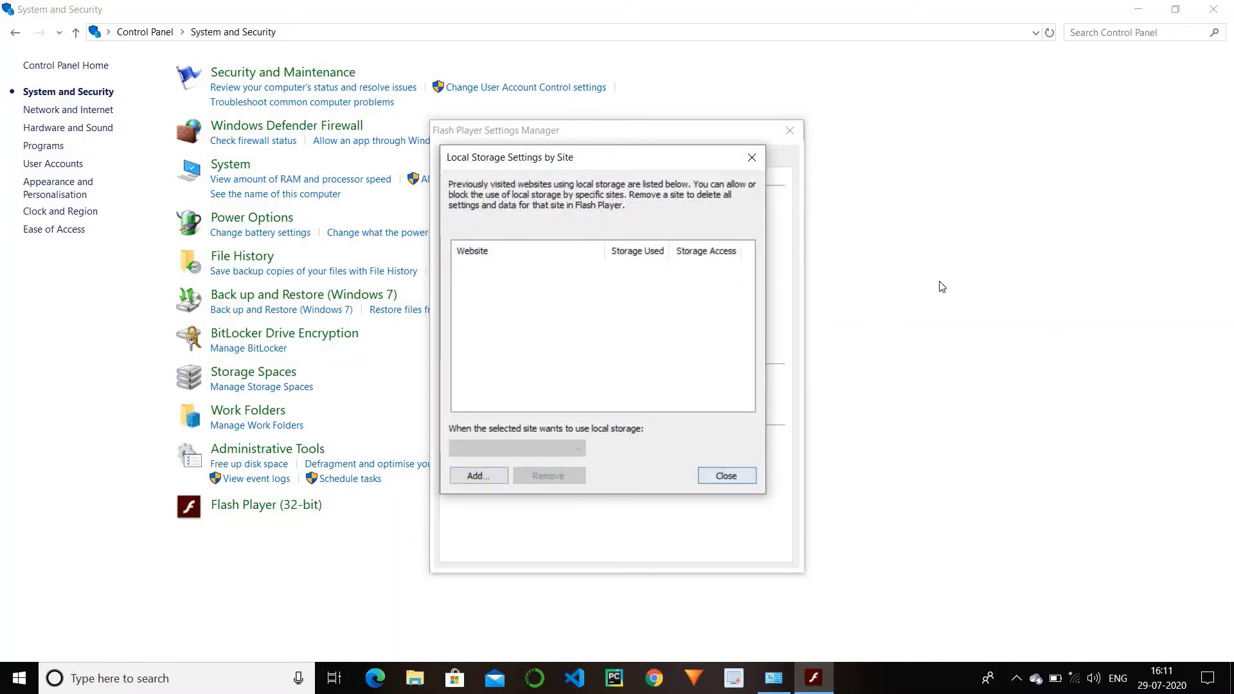
{"action": "left_click", "coordinate": [810, 289]}
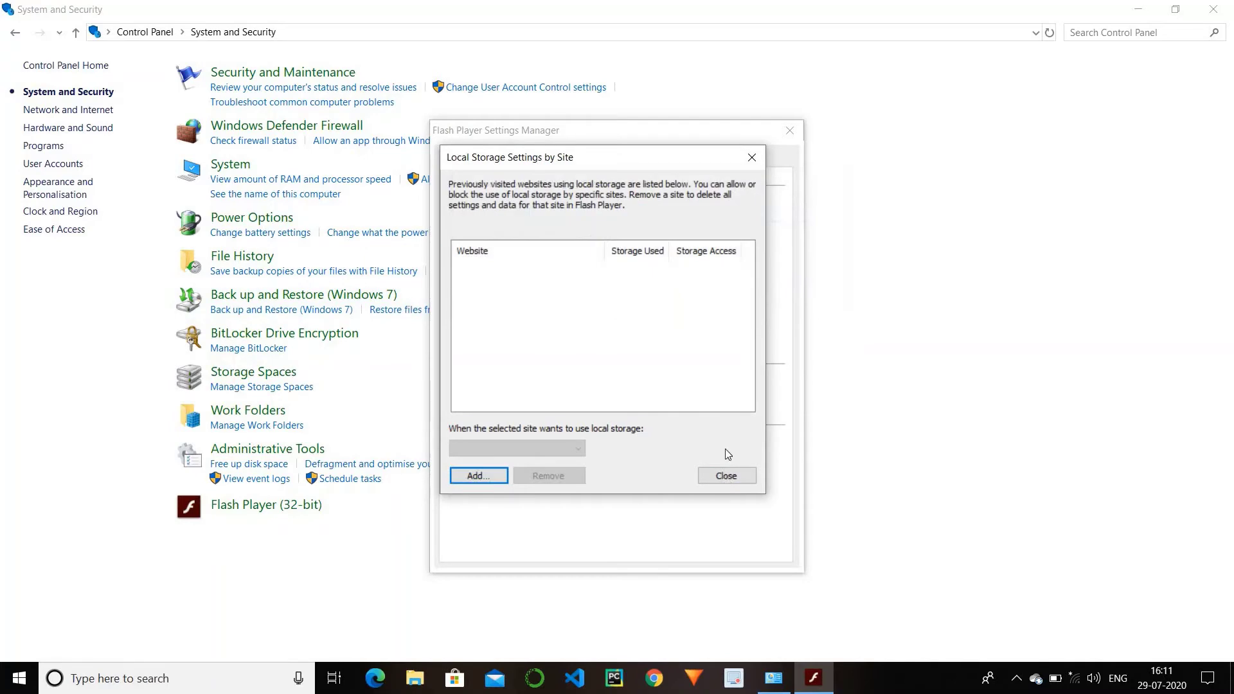
{"action": "key", "text": "Return"}
{"action": "left_click", "coordinate": [792, 130]}
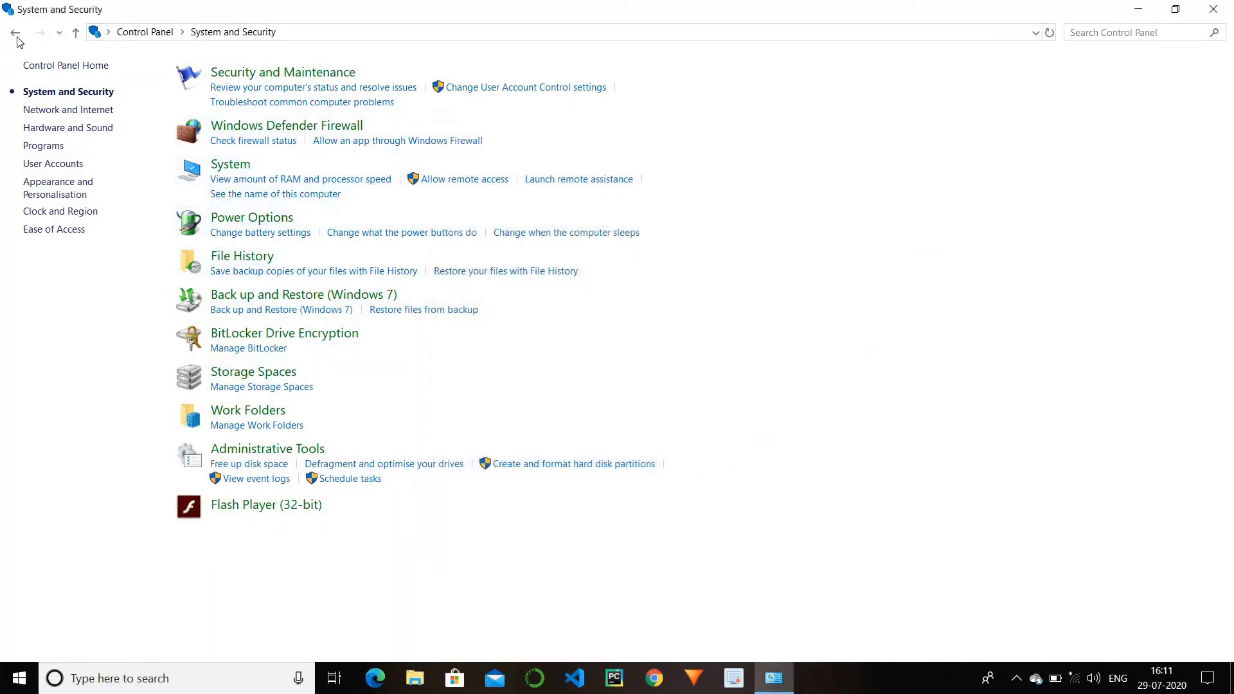
Go to the Network and Internet category from the Control Panel home and view the Network and Sharing Centre
{"action": "left_click", "coordinate": [75, 33]}
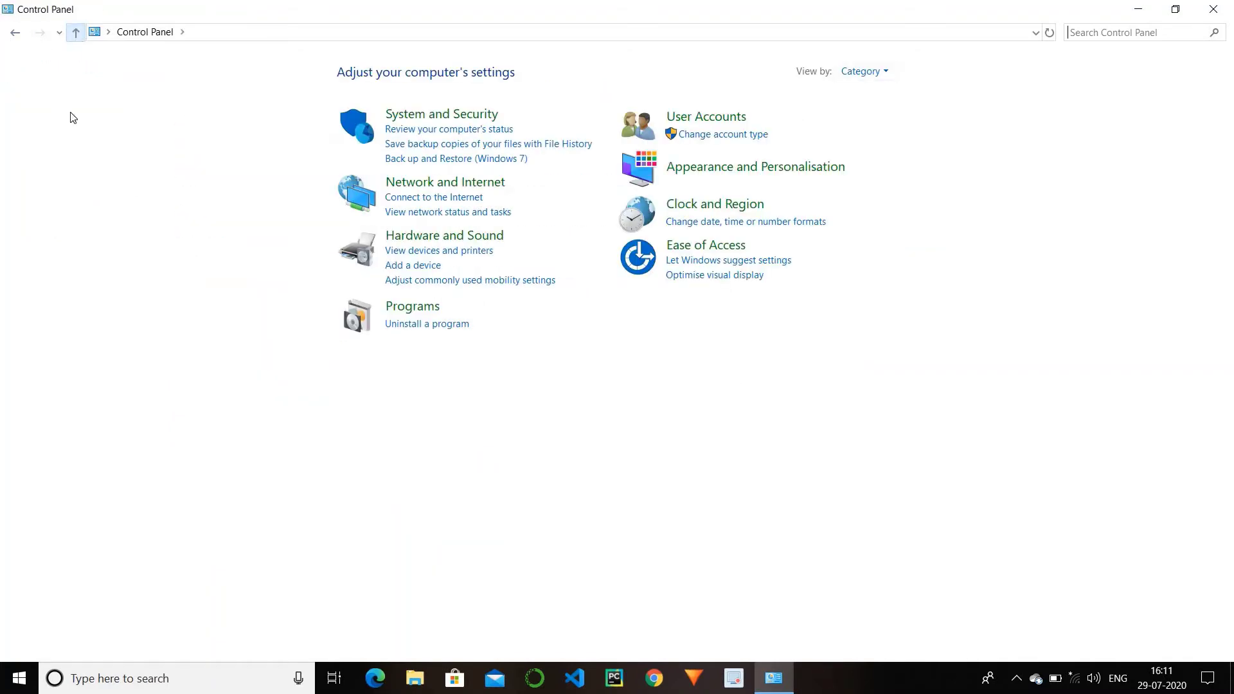
{"action": "left_click", "coordinate": [364, 212]}
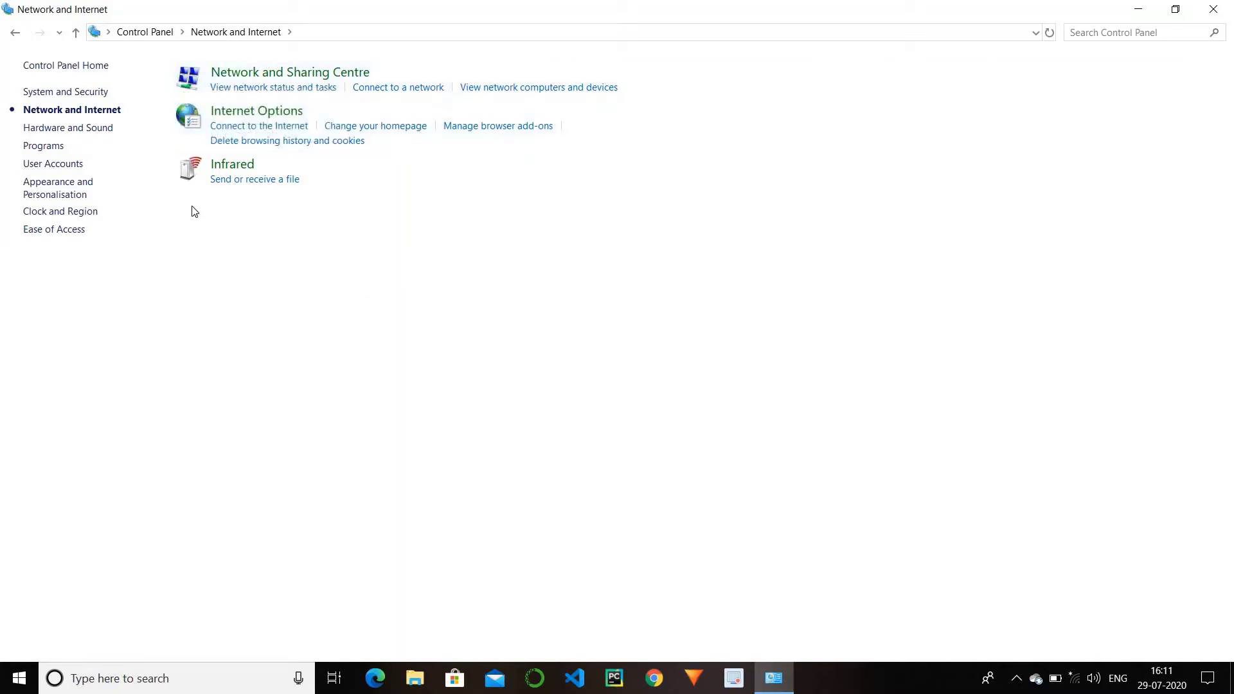
{"action": "left_click", "coordinate": [204, 80]}
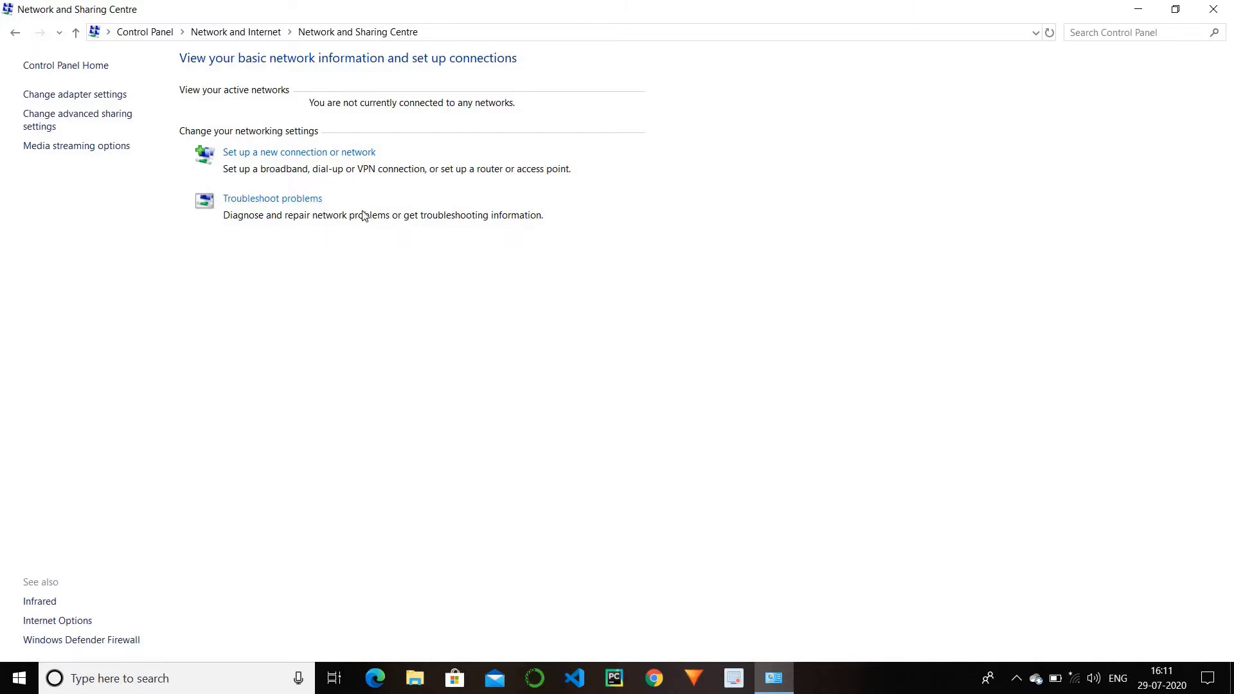
View the general Internet Properties, cancel them without changes, and open the Infrared settings in Network and Internet
{"action": "left_click", "coordinate": [76, 32]}
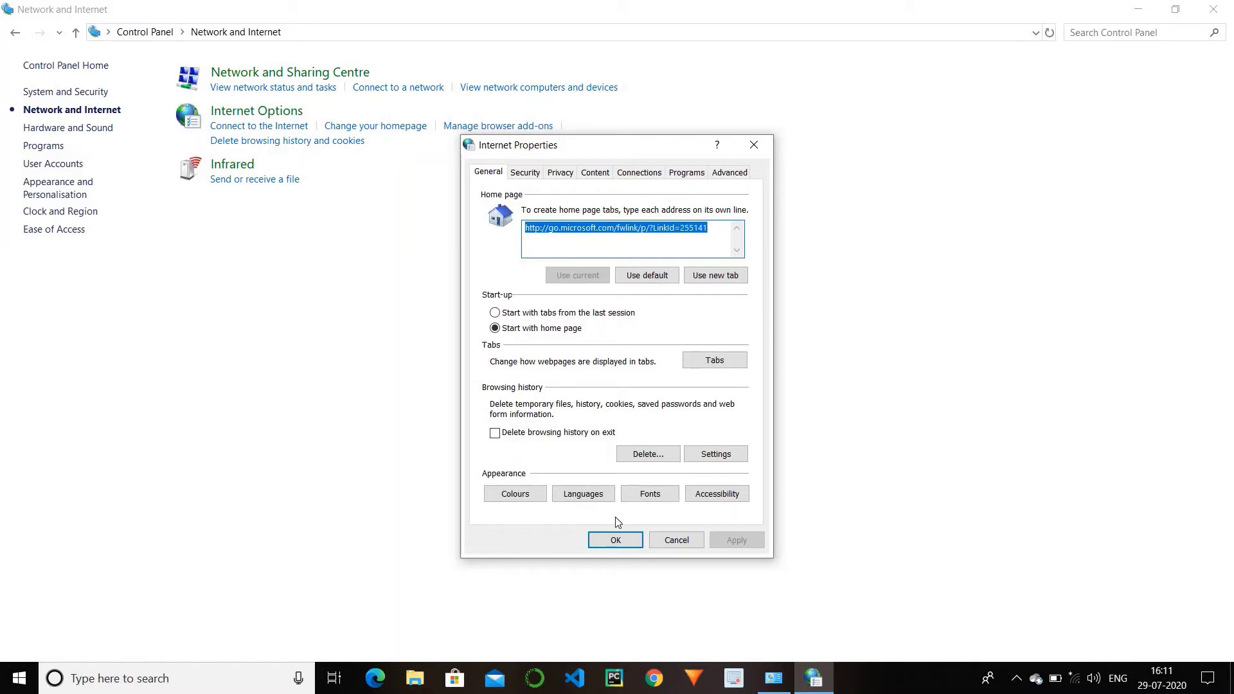
{"action": "left_click", "coordinate": [682, 540]}
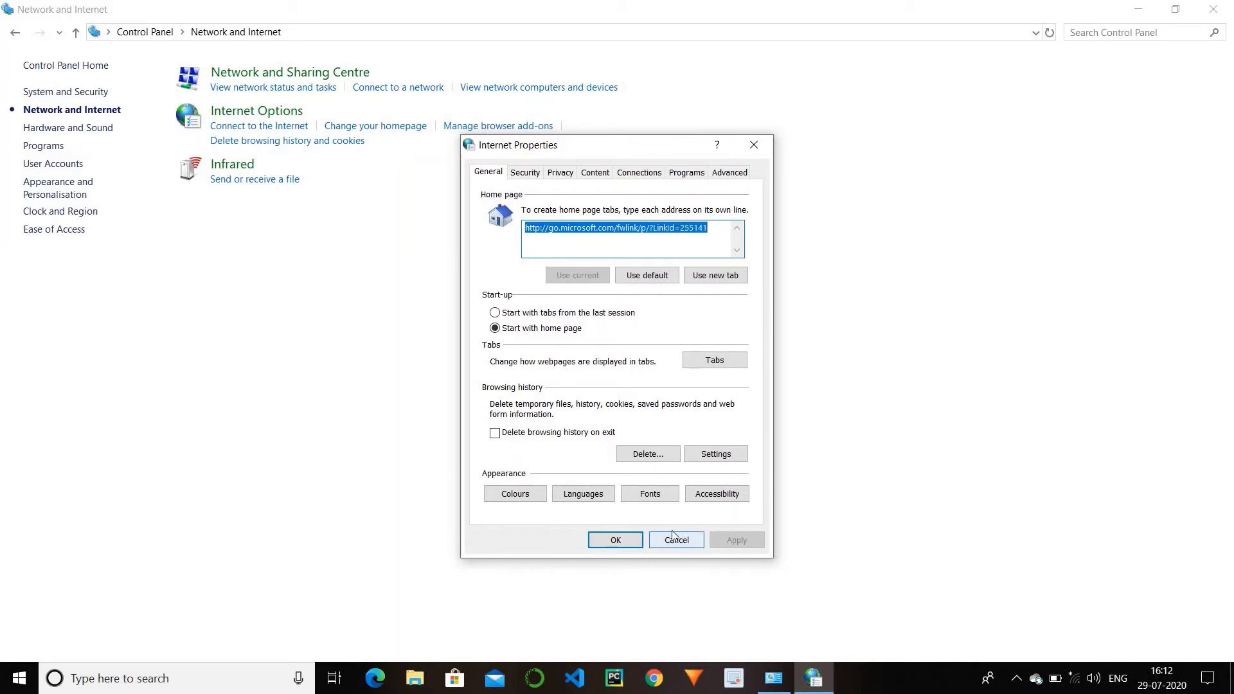
{"action": "left_click", "coordinate": [187, 183]}
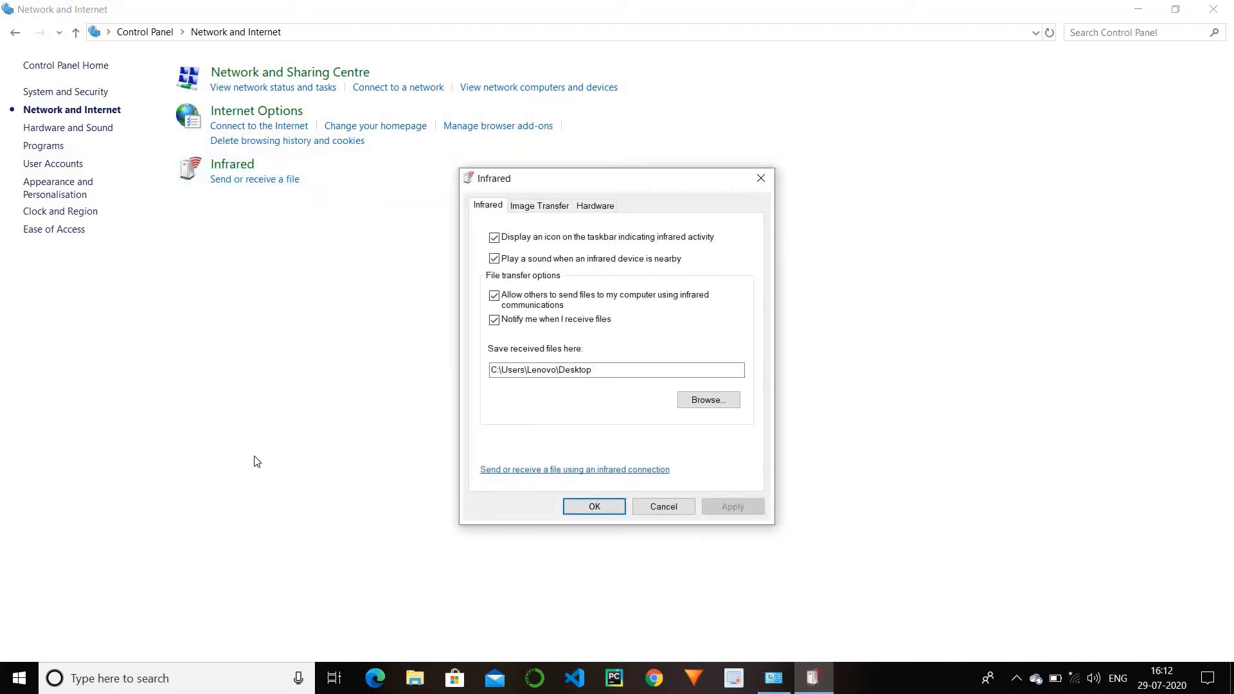
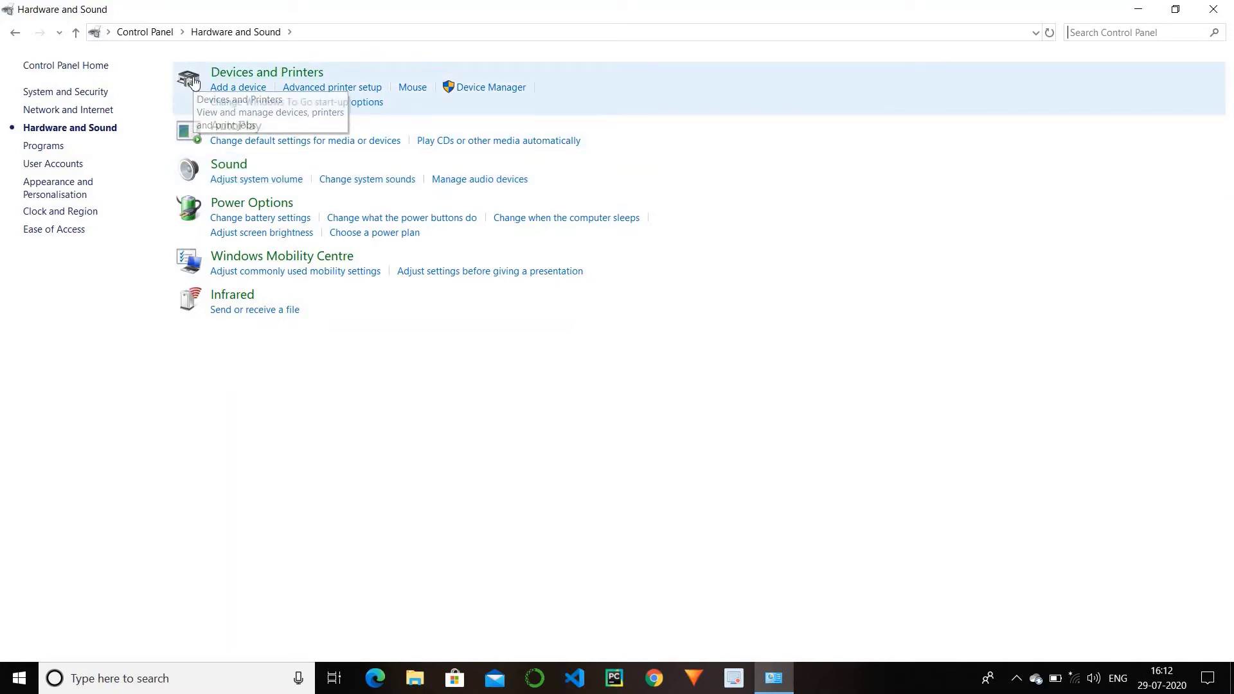
View Devices and Printers, then examine the AutoPlay choices for removable drives and other media without changing them, and return to Hardware and Sound
{"action": "left_click", "coordinate": [194, 83]}
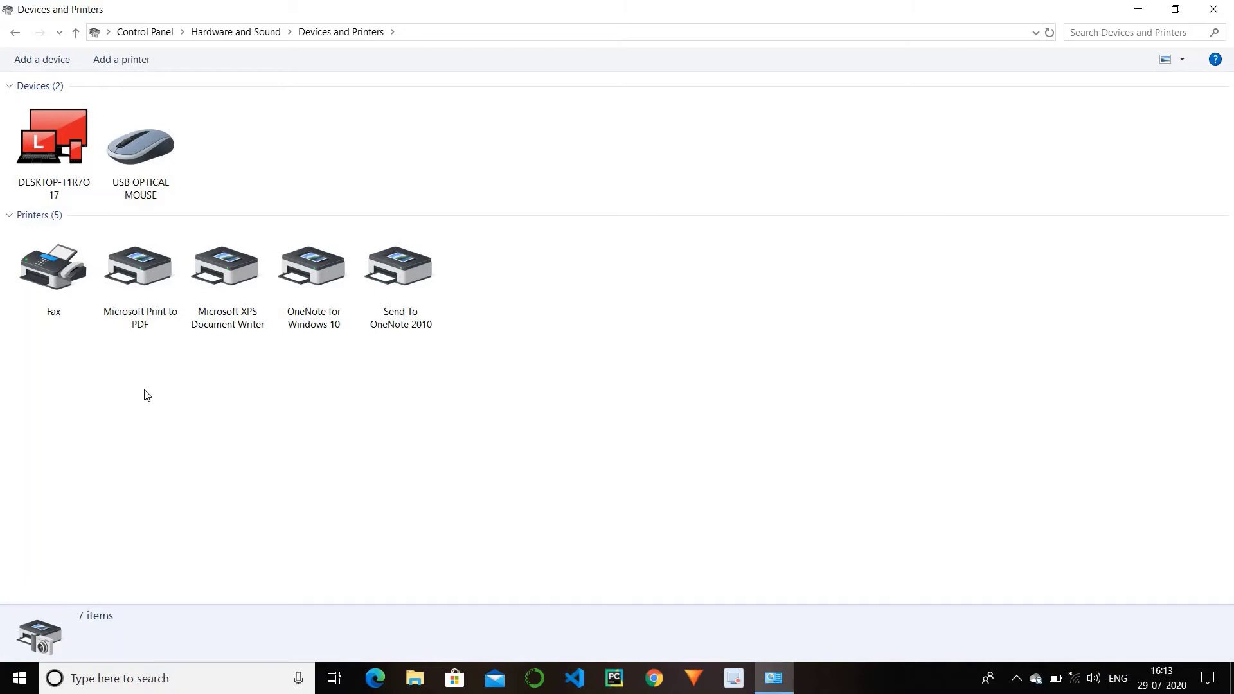
{"action": "left_click", "coordinate": [80, 36]}
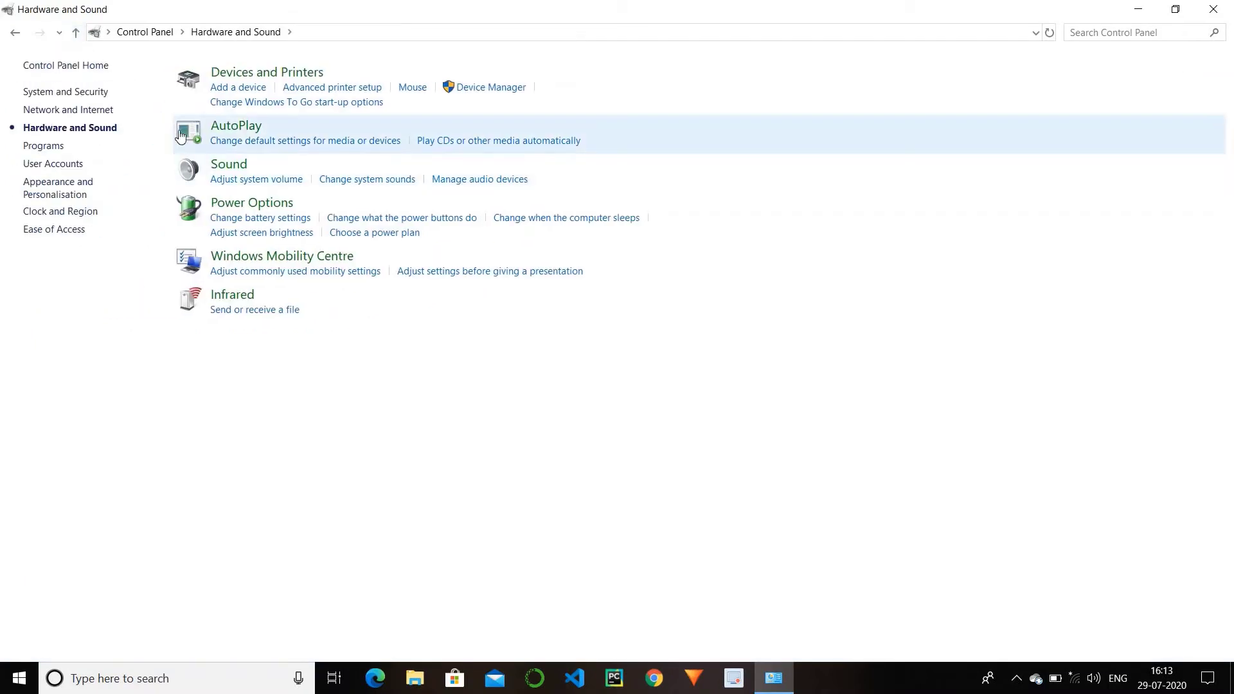
{"action": "left_click", "coordinate": [181, 137]}
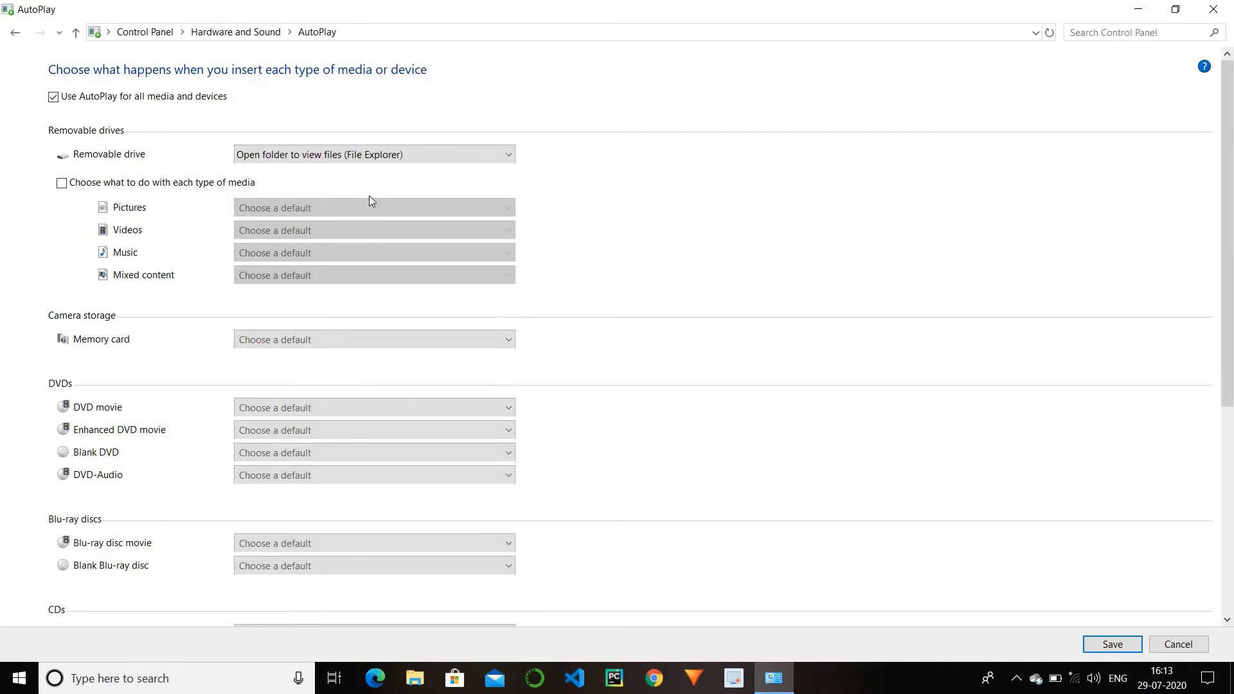
{"action": "left_click", "coordinate": [325, 155]}
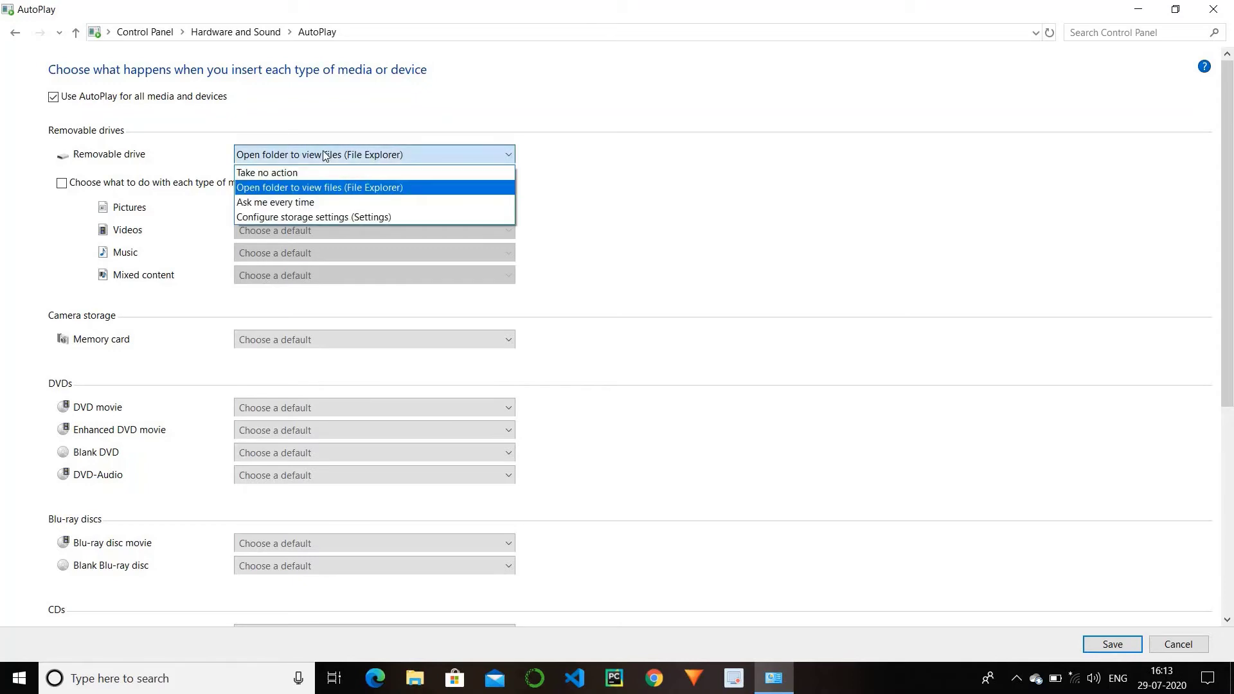
{"action": "left_click", "coordinate": [288, 161]}
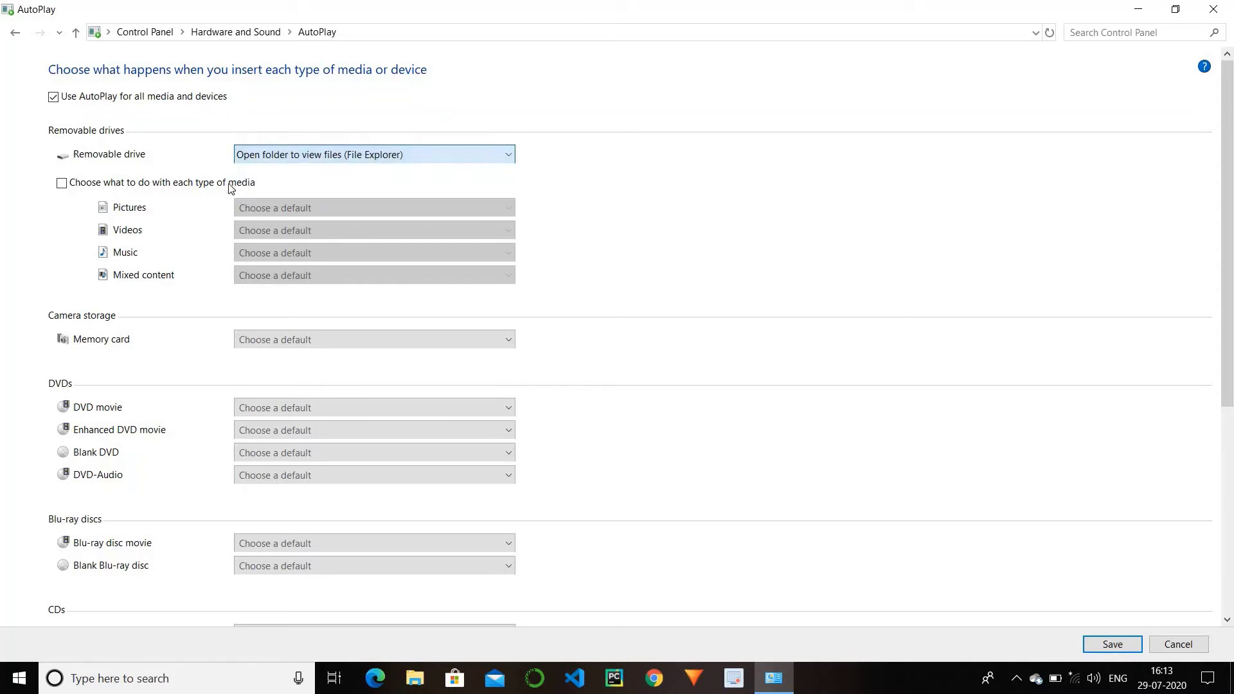
{"action": "left_click", "coordinate": [353, 156]}
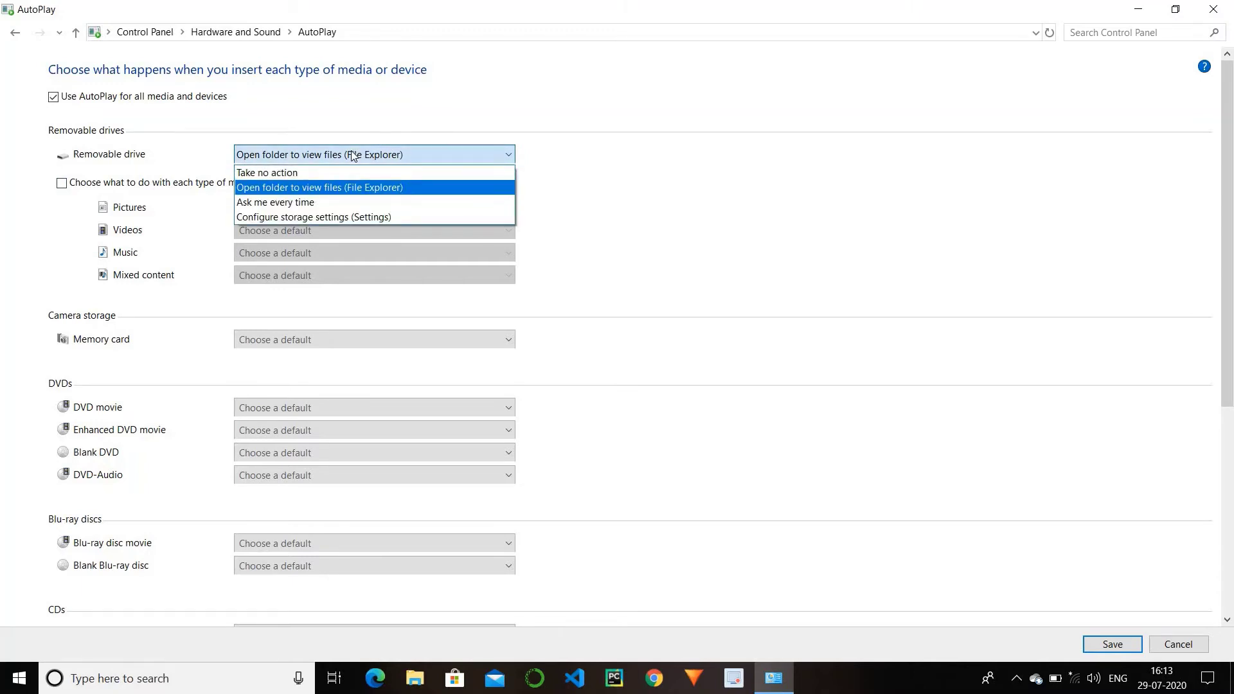
{"action": "left_click", "coordinate": [6, 228]}
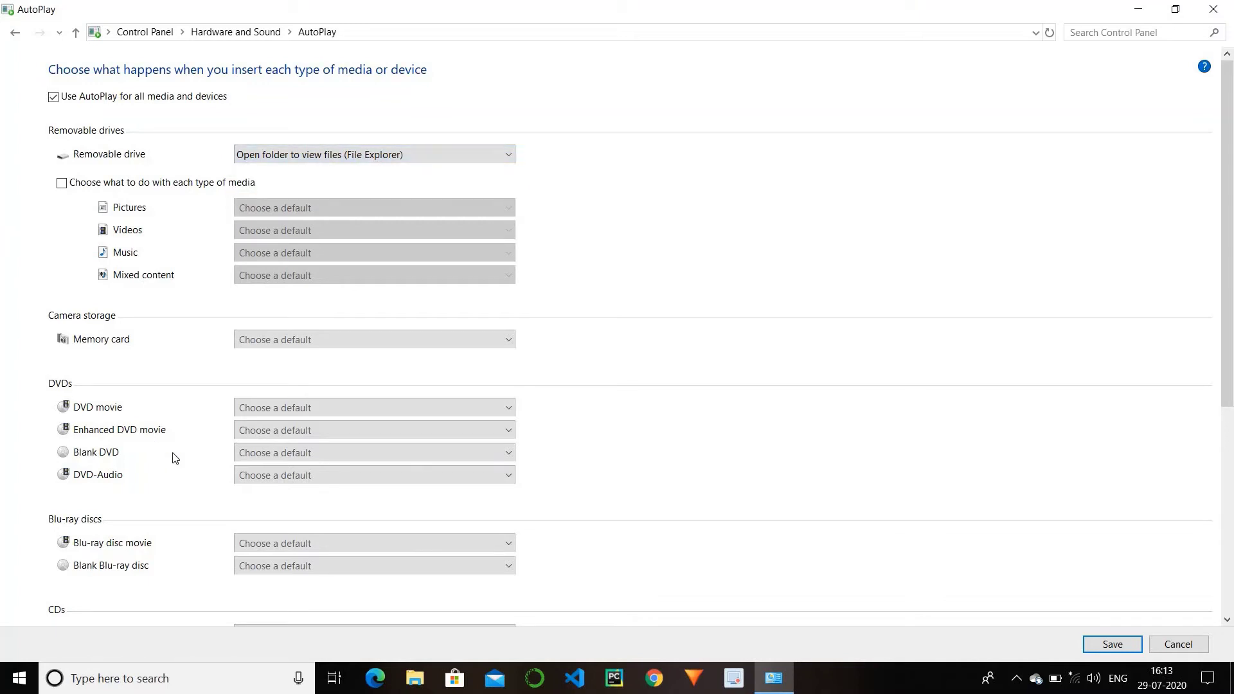
{"action": "mouse_move", "coordinate": [186, 458]}
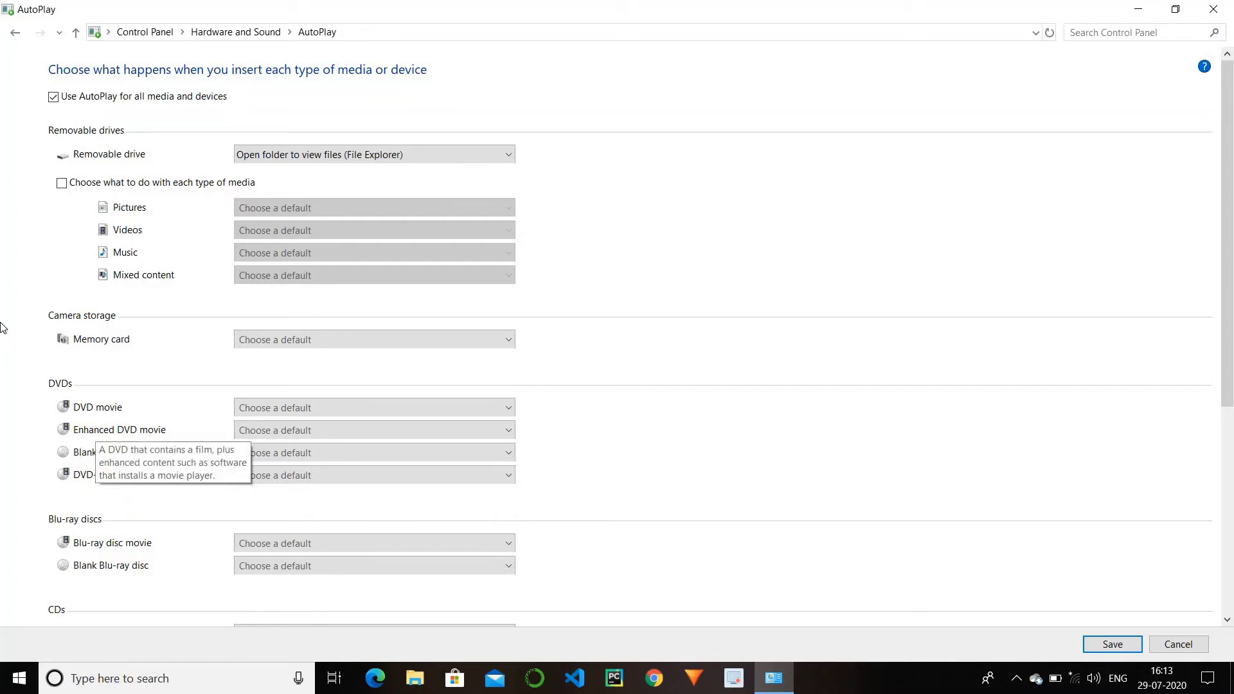
{"action": "left_click", "coordinate": [75, 32]}
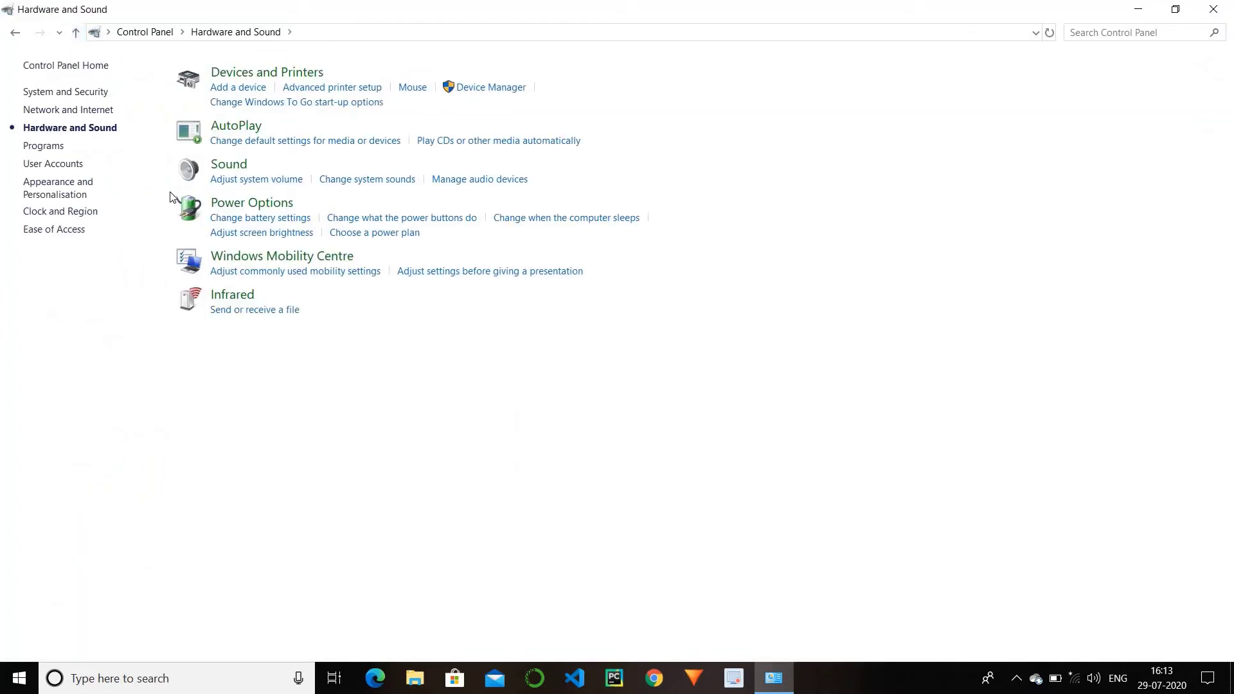
View the playback devices, recording devices and sound scheme in the Sound settings, and cancel without changes
{"action": "left_click", "coordinate": [192, 173]}
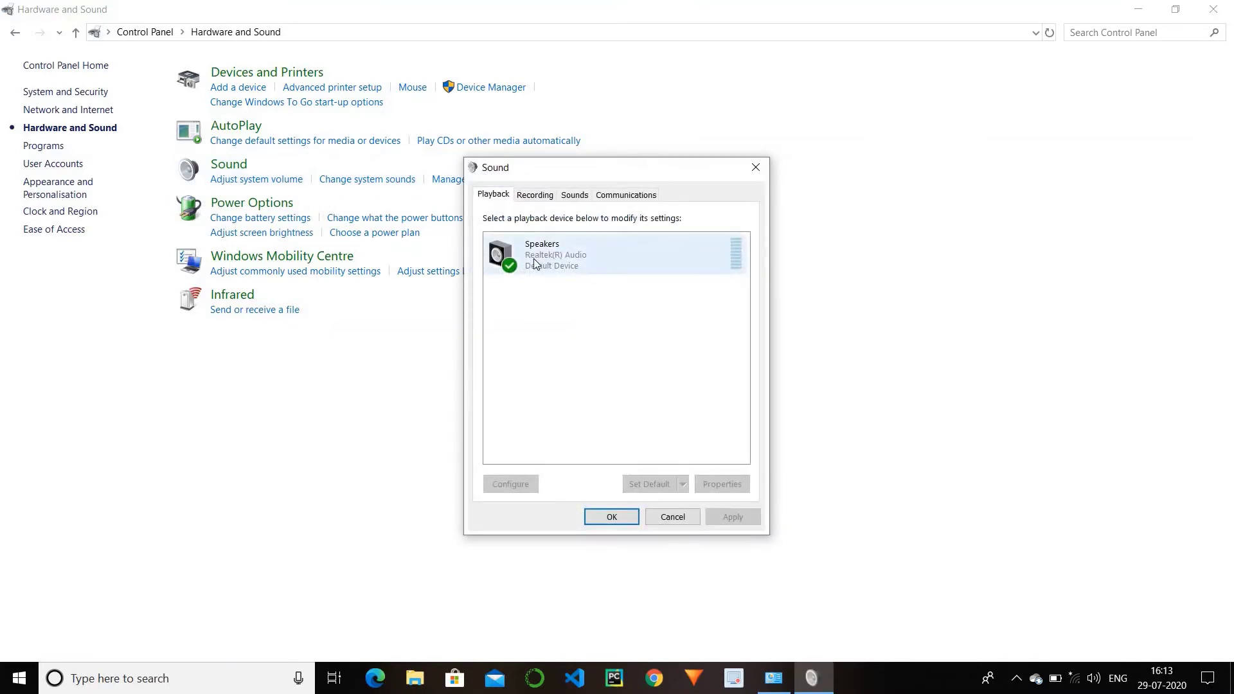
{"action": "left_click", "coordinate": [543, 195]}
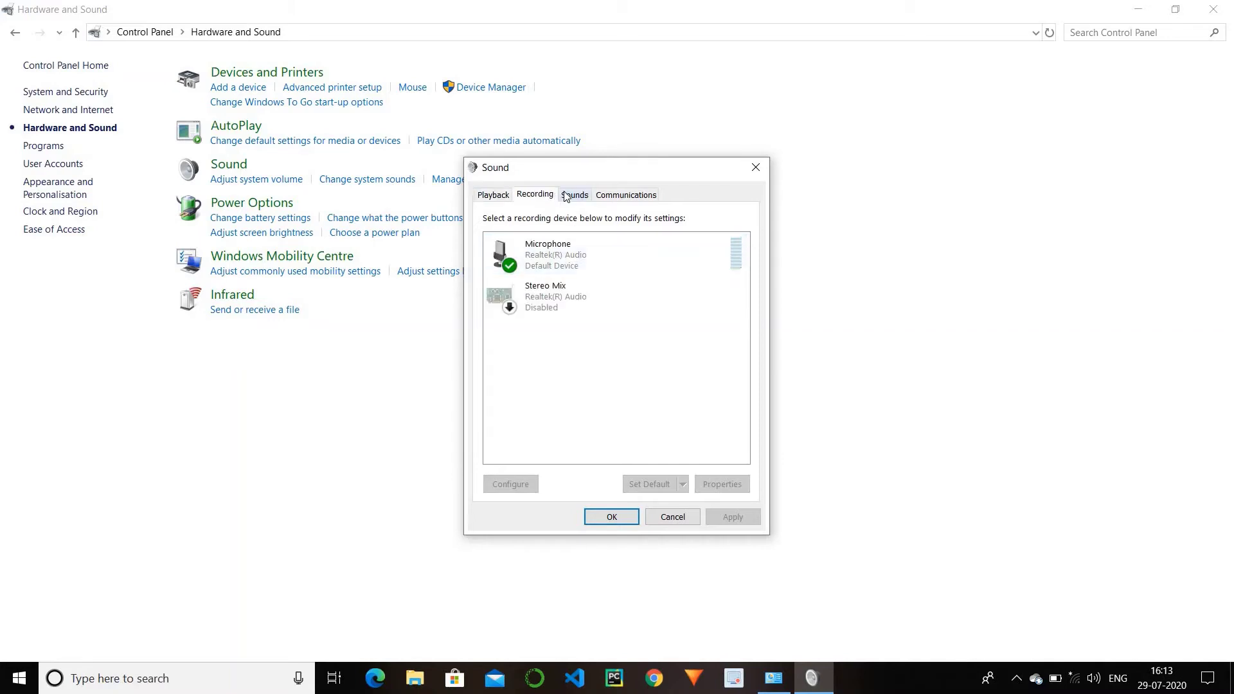
{"action": "left_click", "coordinate": [572, 197]}
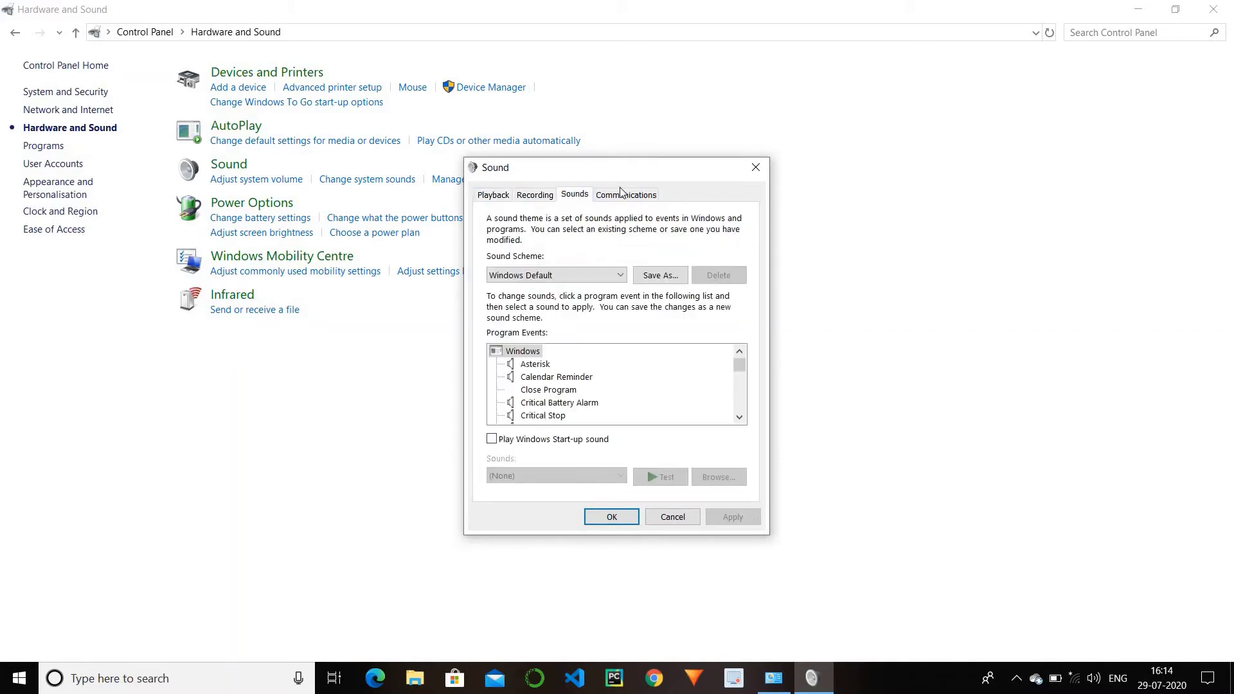
{"action": "left_click", "coordinate": [662, 519]}
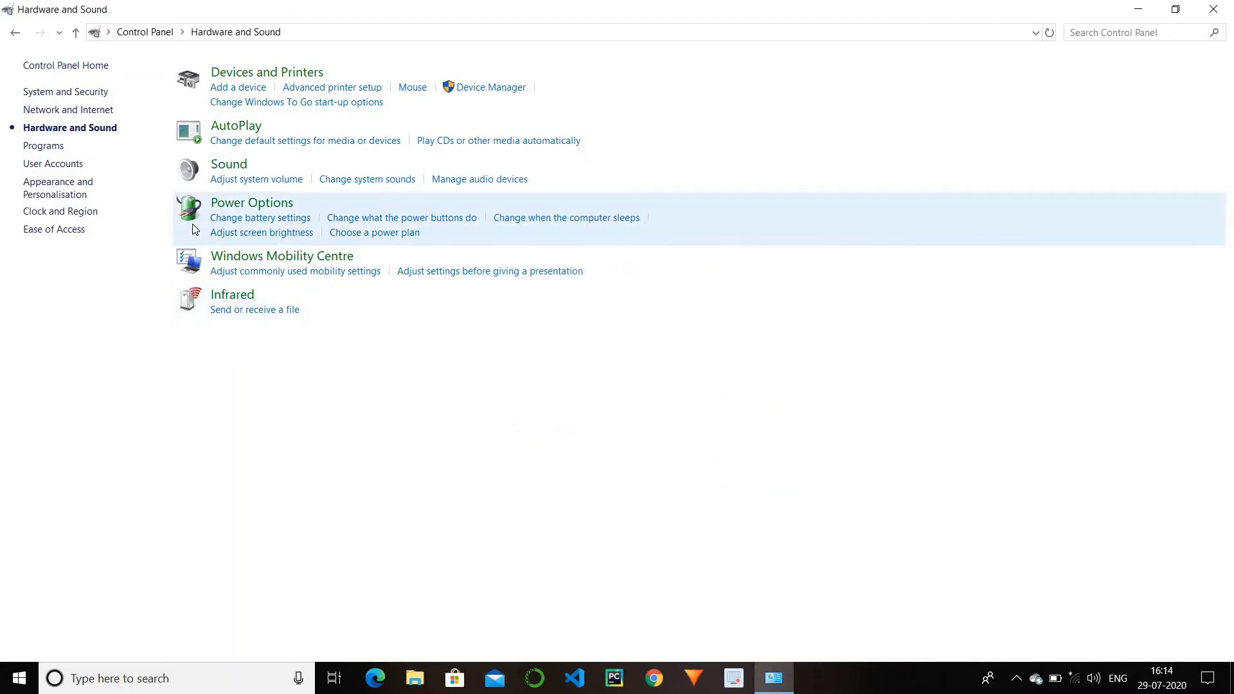
View the Power Options page and the Windows Mobility Centre, closing the Mobility Centre window when done
{"action": "left_click", "coordinate": [192, 224]}
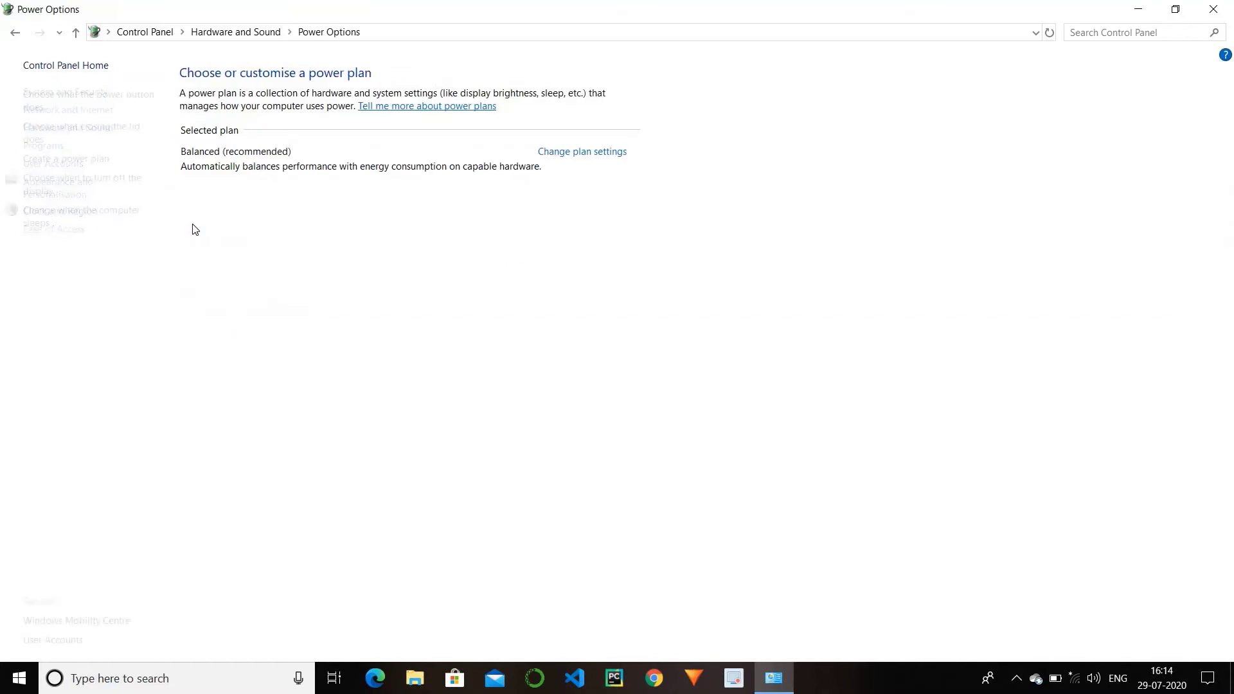
{"action": "left_click", "coordinate": [76, 32]}
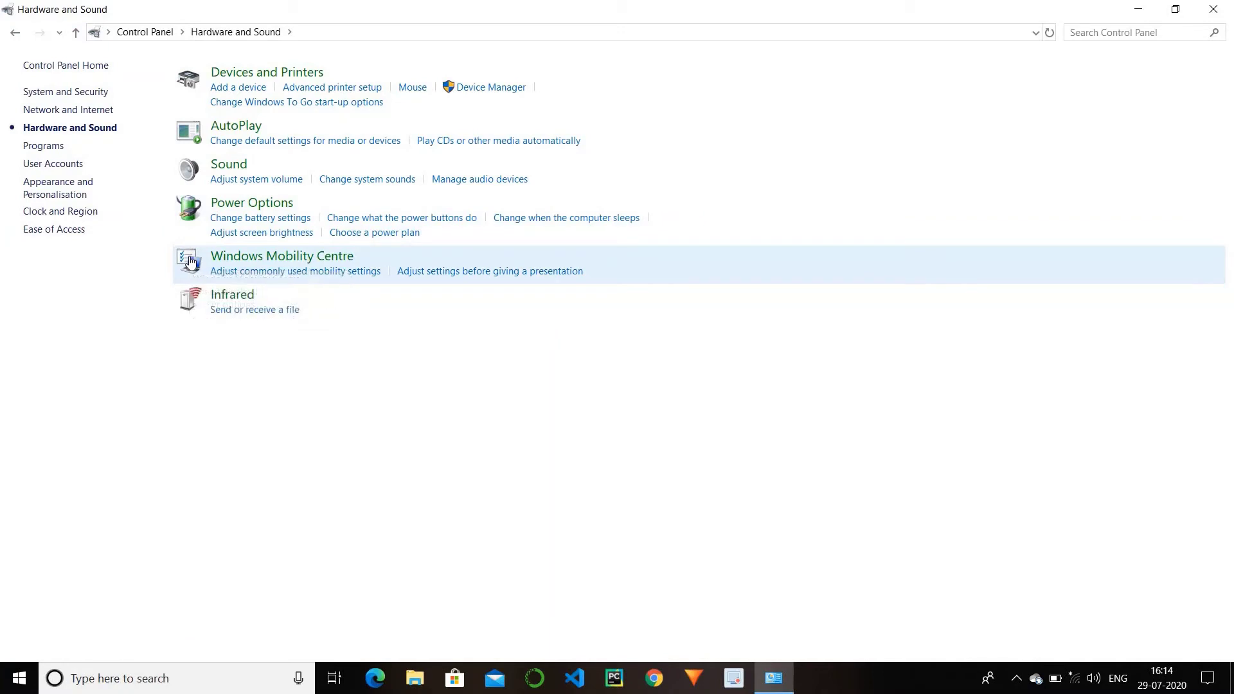
{"action": "left_click", "coordinate": [191, 262]}
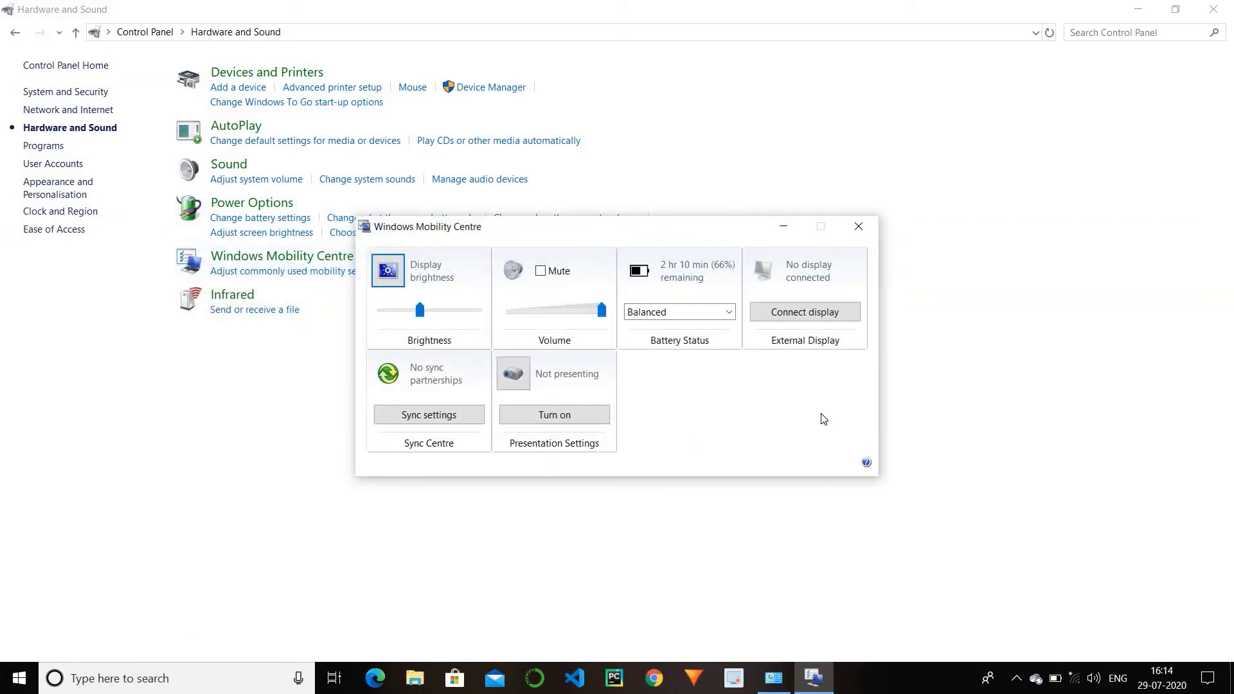
{"action": "left_click", "coordinate": [858, 226]}
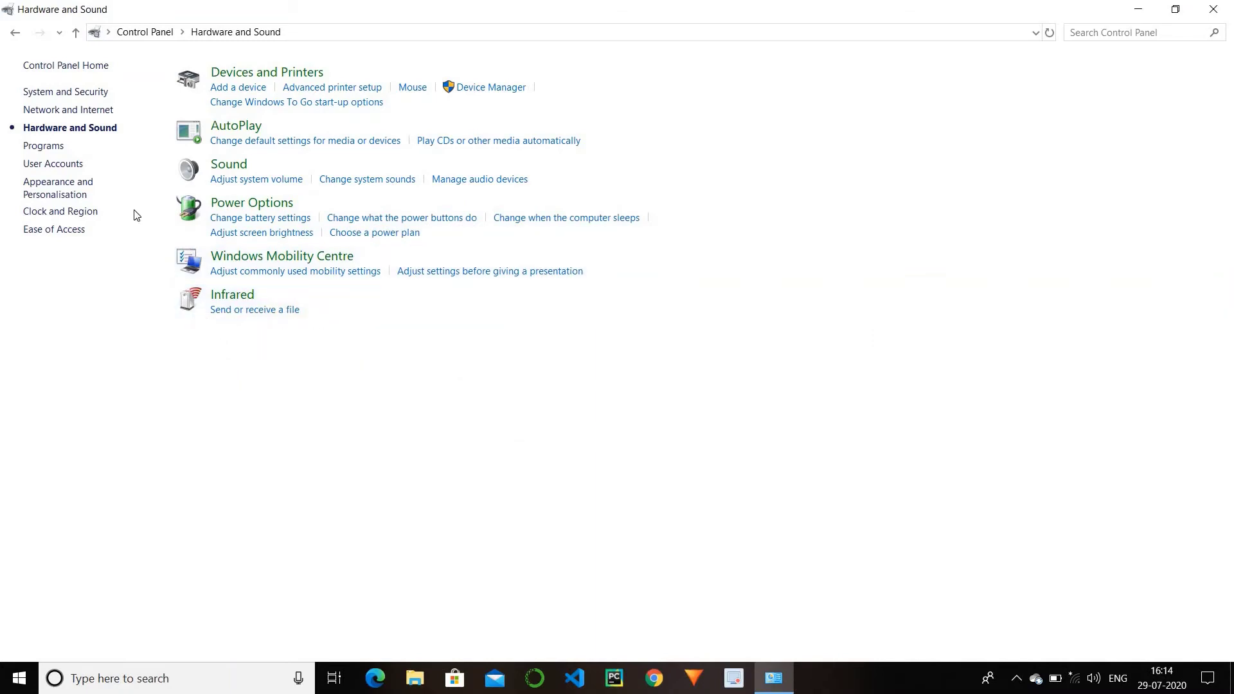
Go to the Programs category from the Control Panel home and view the installed programs in Programs and Features
{"action": "left_click", "coordinate": [77, 32]}
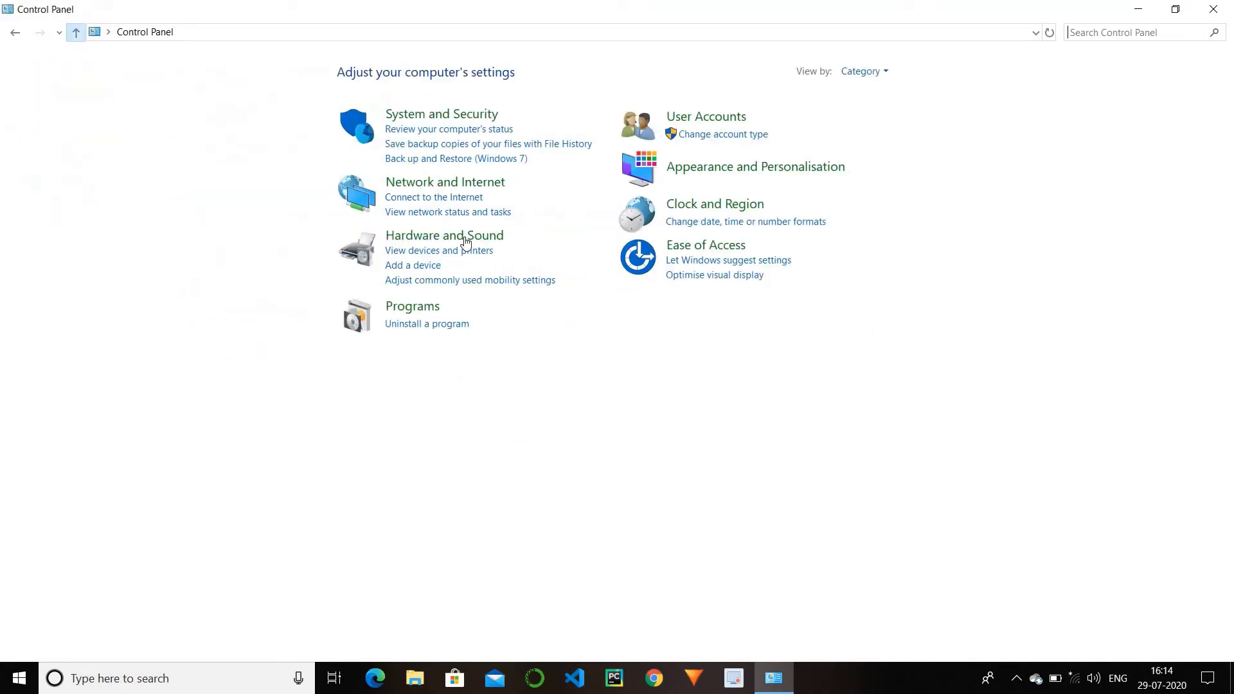
{"action": "left_click", "coordinate": [347, 325]}
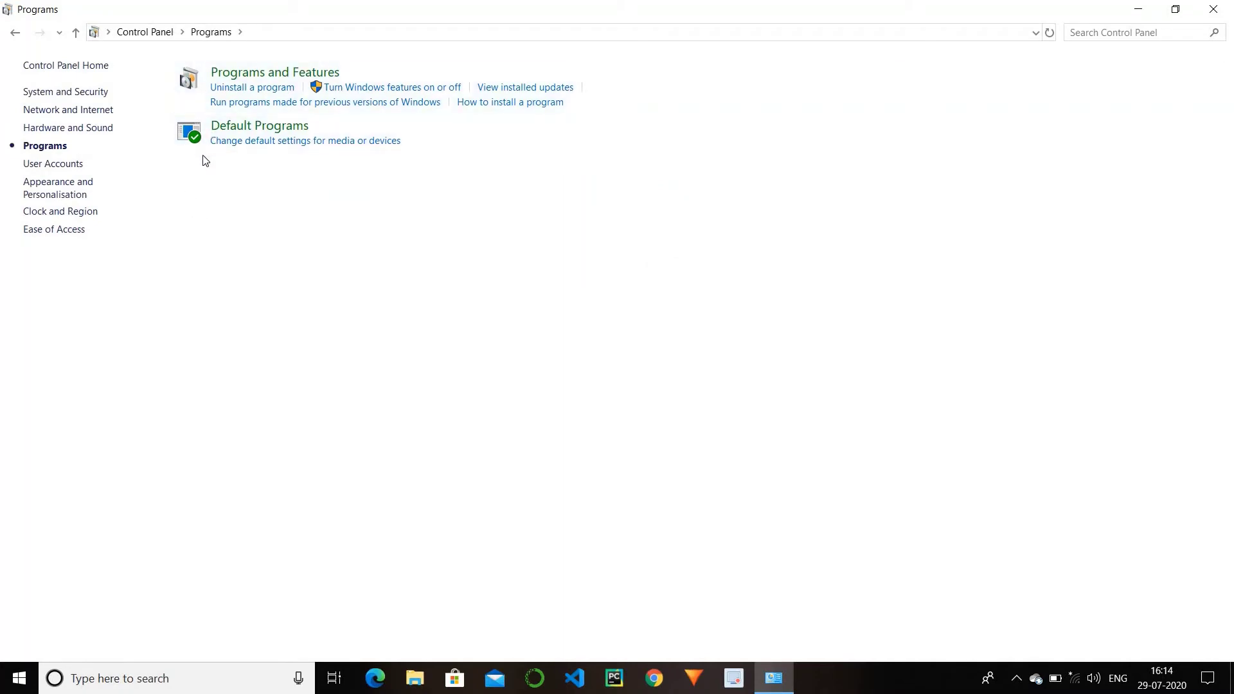
{"action": "left_click", "coordinate": [196, 85]}
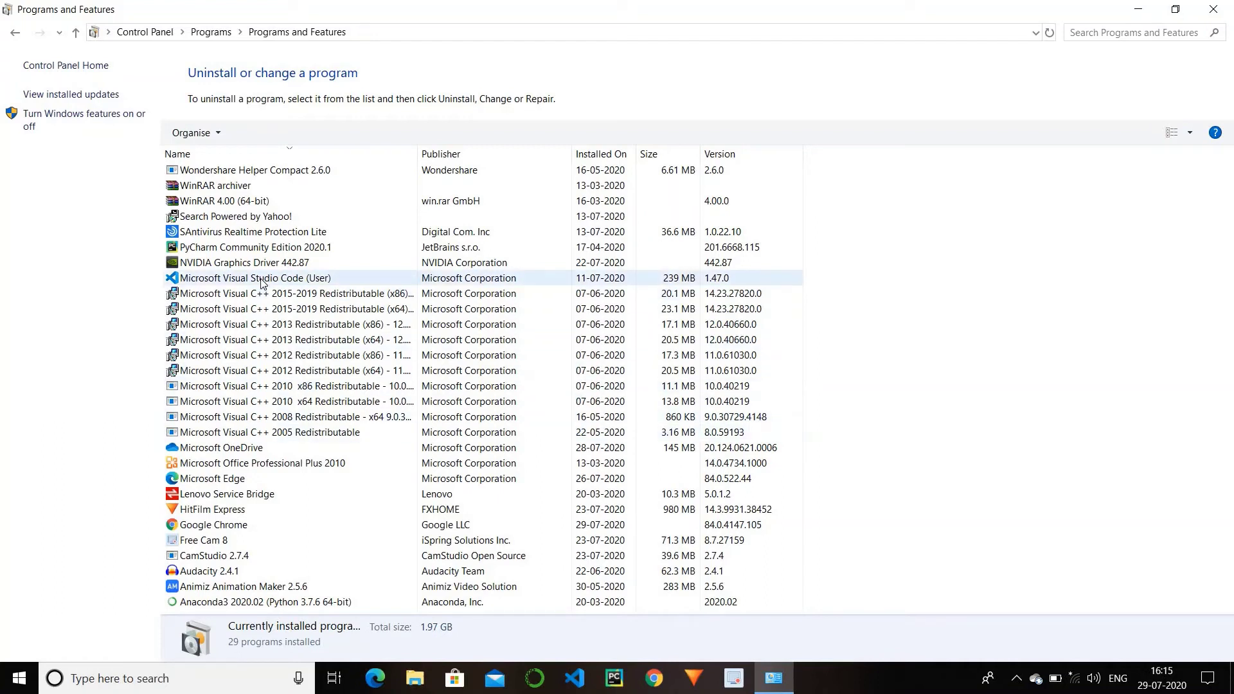
View the available actions for Google Chrome and HitFilm Express without applying any, and return to the Programs category
{"action": "left_click", "coordinate": [224, 526]}
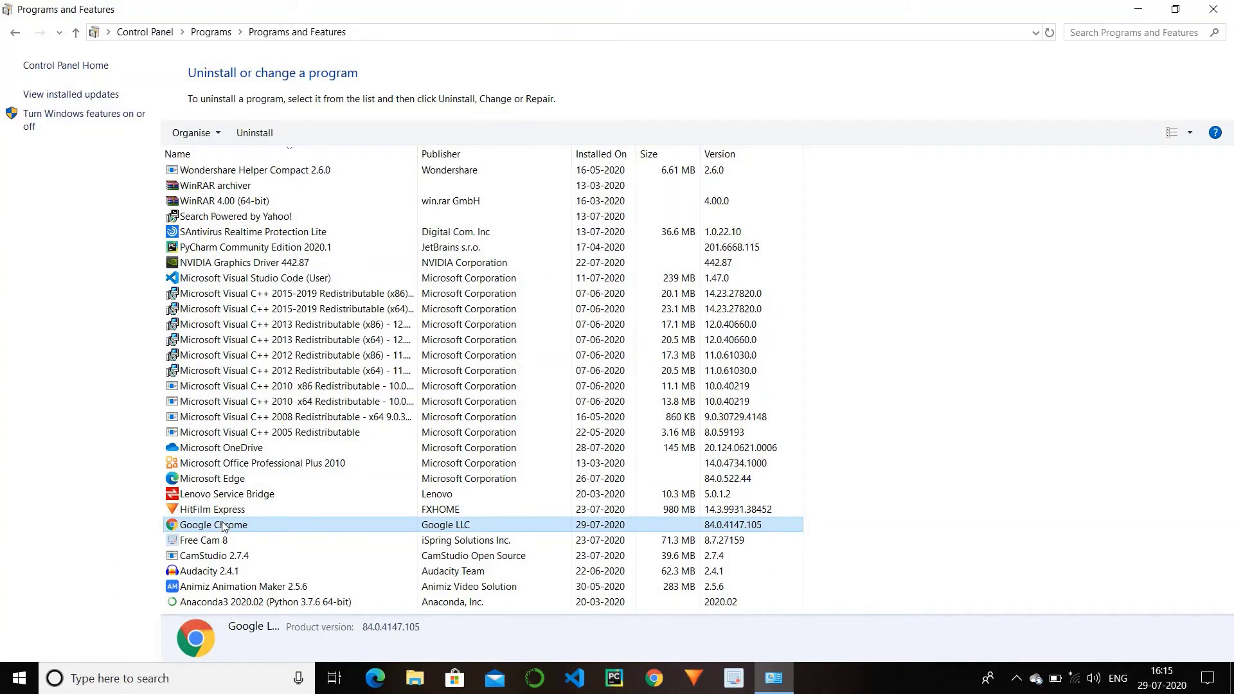
{"action": "right_click", "coordinate": [224, 526]}
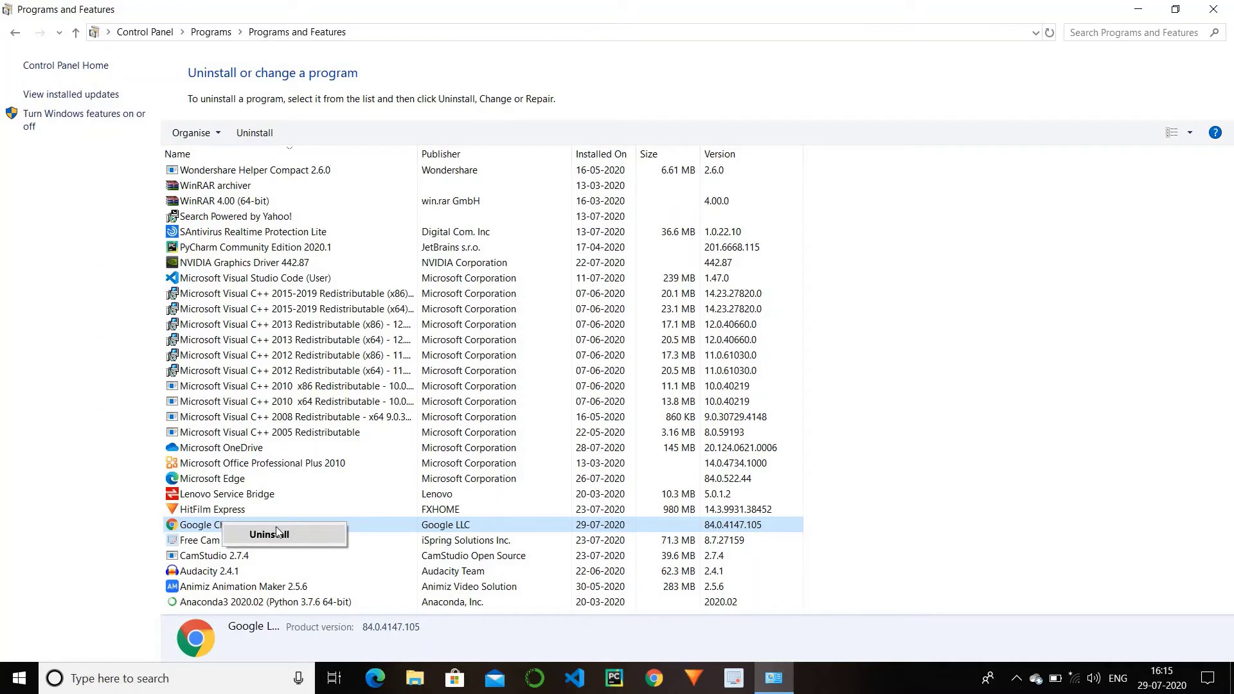
{"action": "left_click", "coordinate": [209, 509]}
{"action": "right_click", "coordinate": [209, 511]}
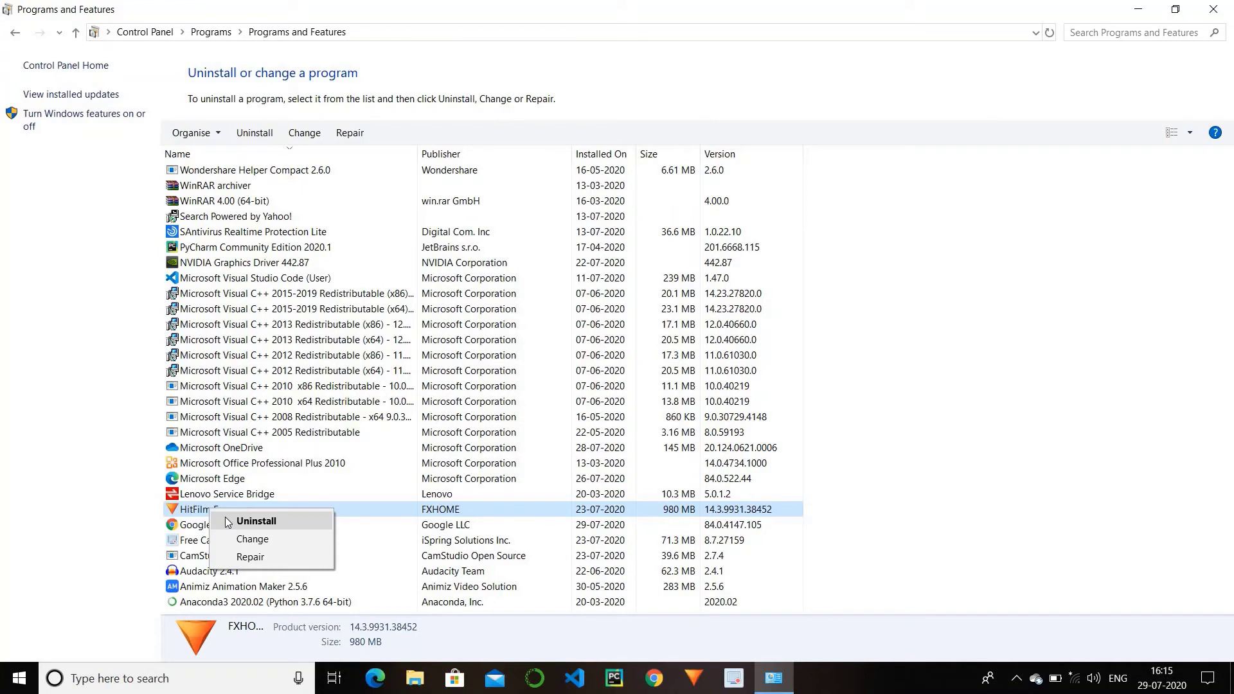
{"action": "left_click", "coordinate": [82, 415]}
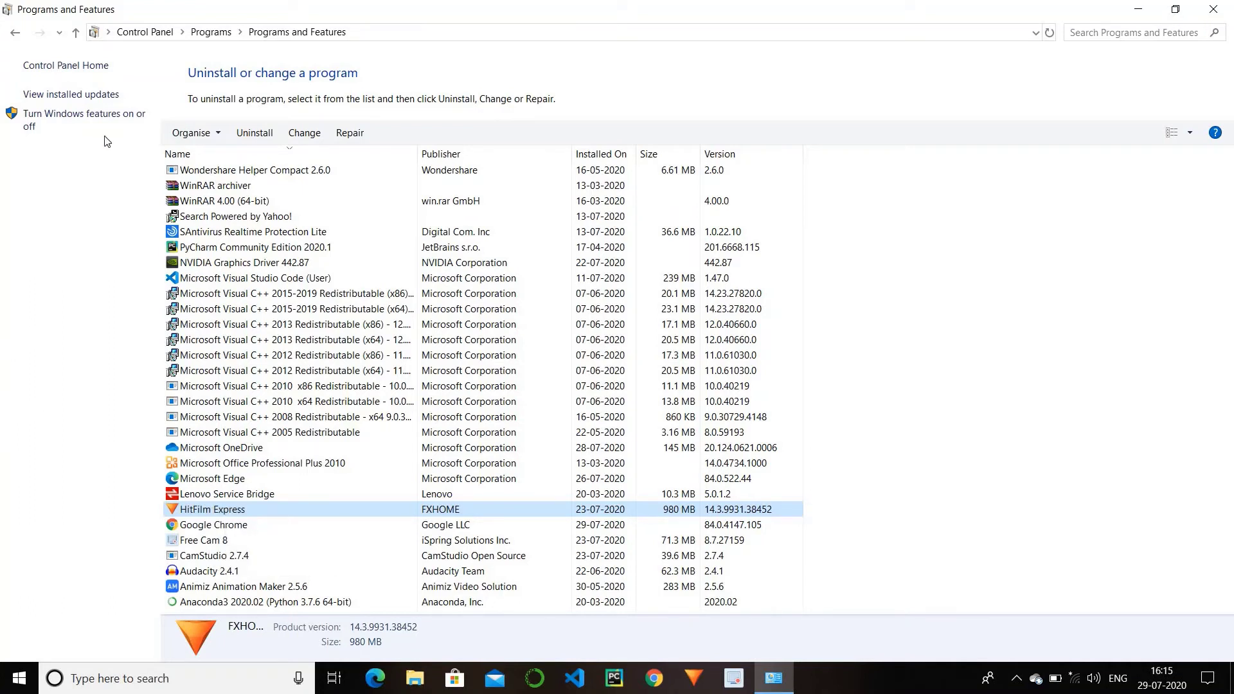
{"action": "left_click", "coordinate": [76, 33]}
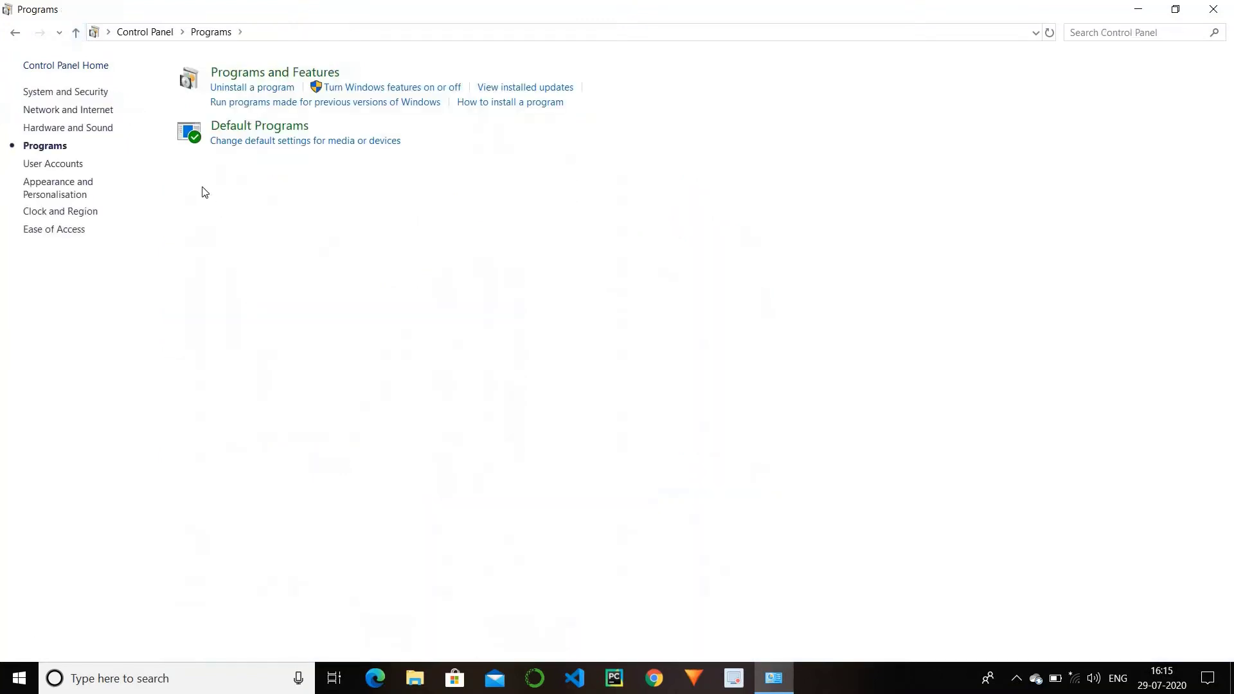
View the Default Programs options and return to the Control Panel home
{"action": "left_click", "coordinate": [196, 133]}
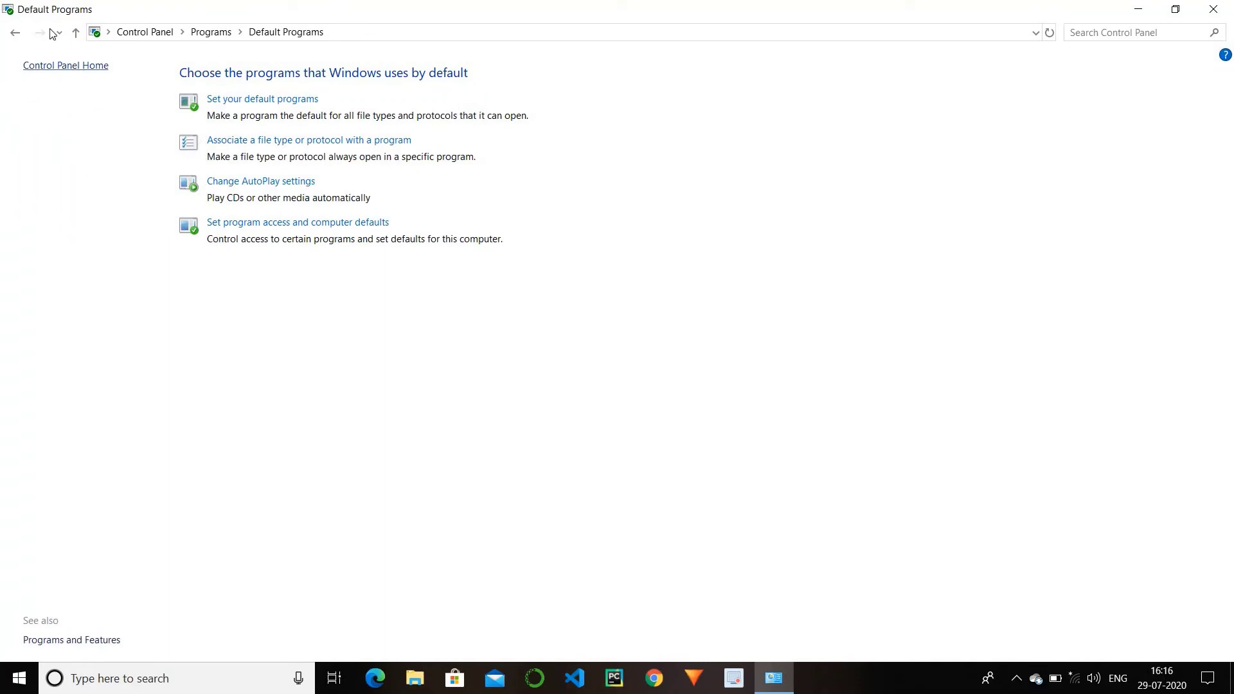
{"action": "left_click", "coordinate": [76, 32]}
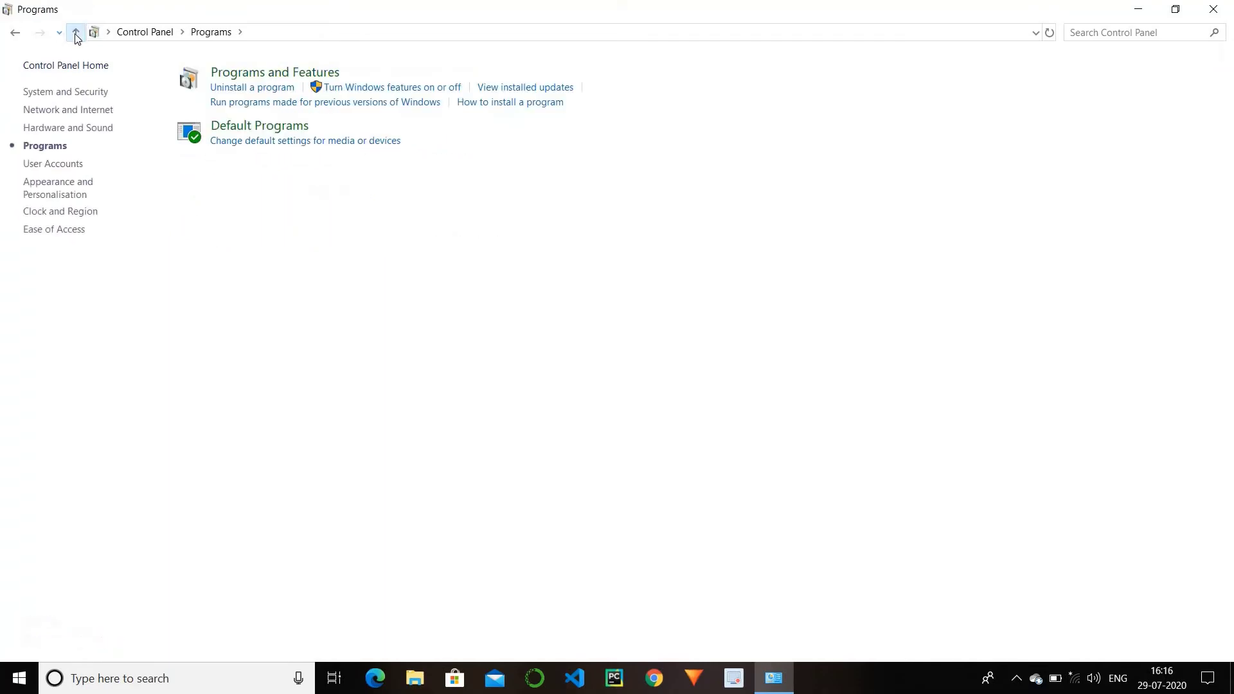
{"action": "left_click", "coordinate": [76, 32]}
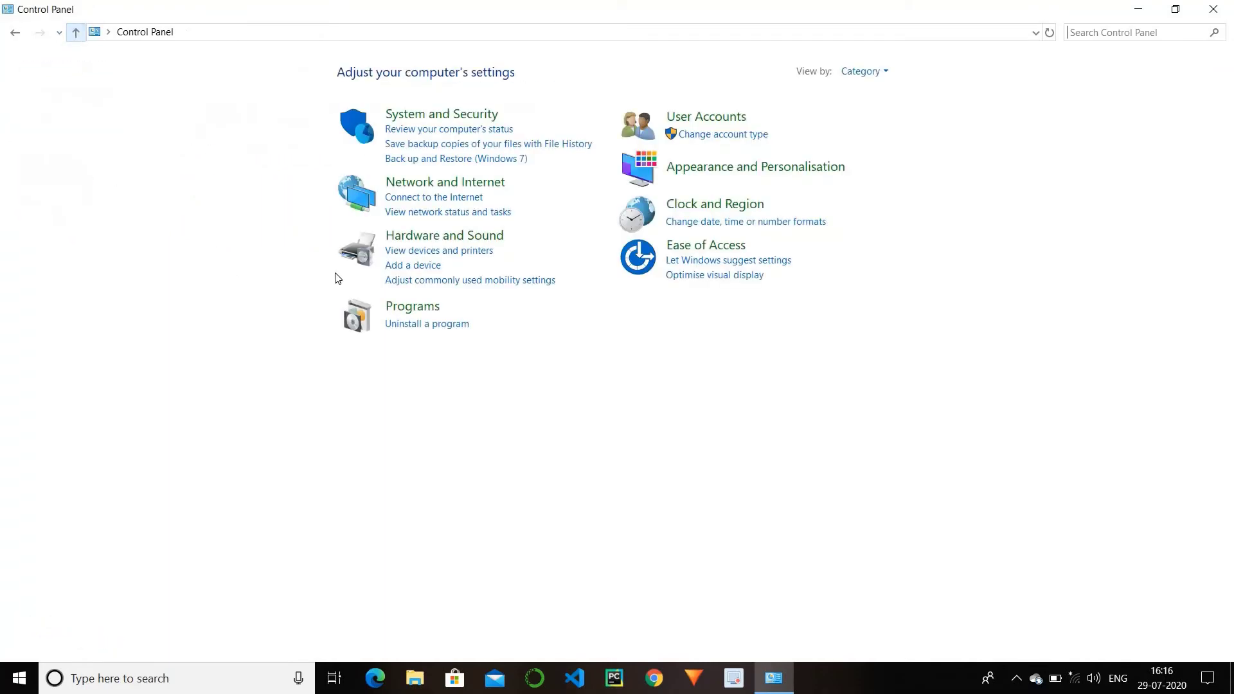
Open the account settings in the User Accounts category and change the local administrator account's name to "sample"
{"action": "left_click", "coordinate": [638, 124]}
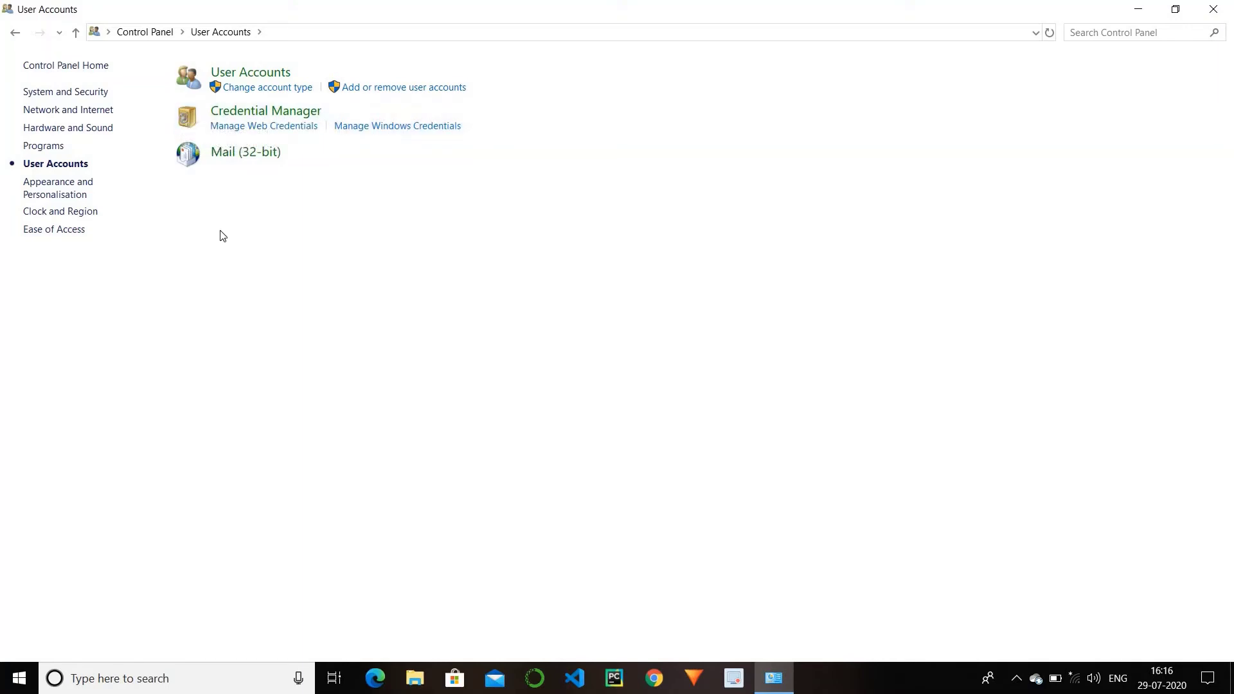
{"action": "left_click", "coordinate": [191, 94]}
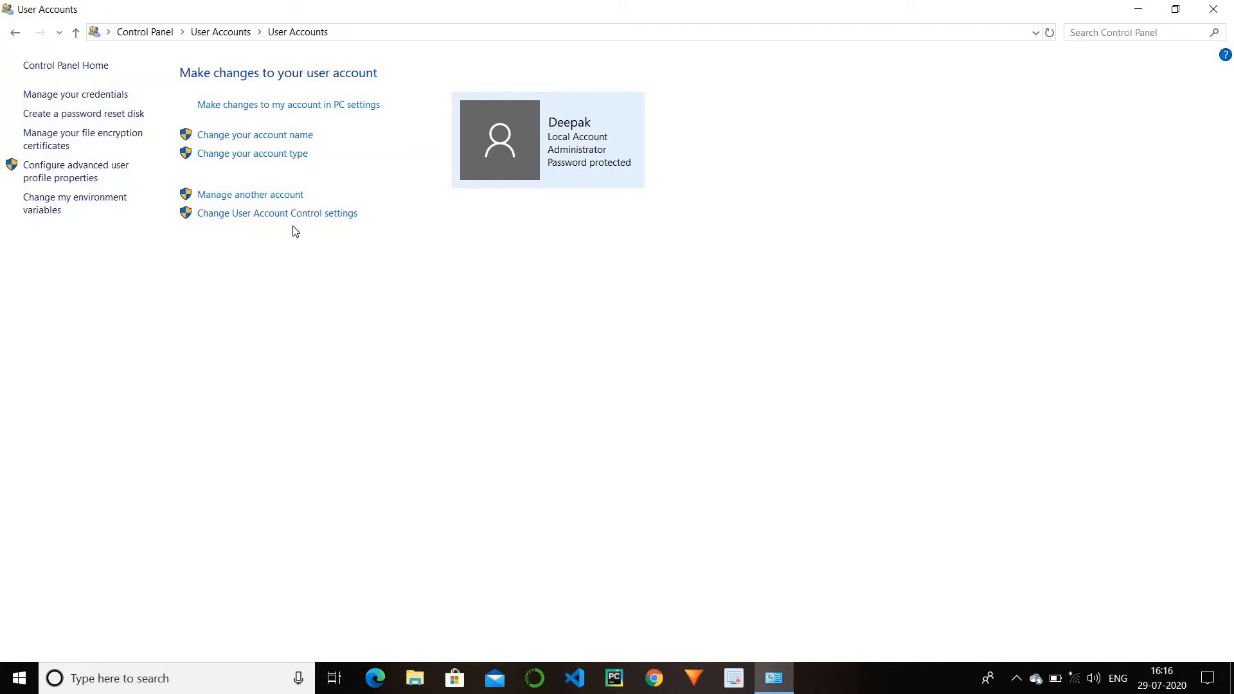
{"action": "left_click", "coordinate": [287, 137]}
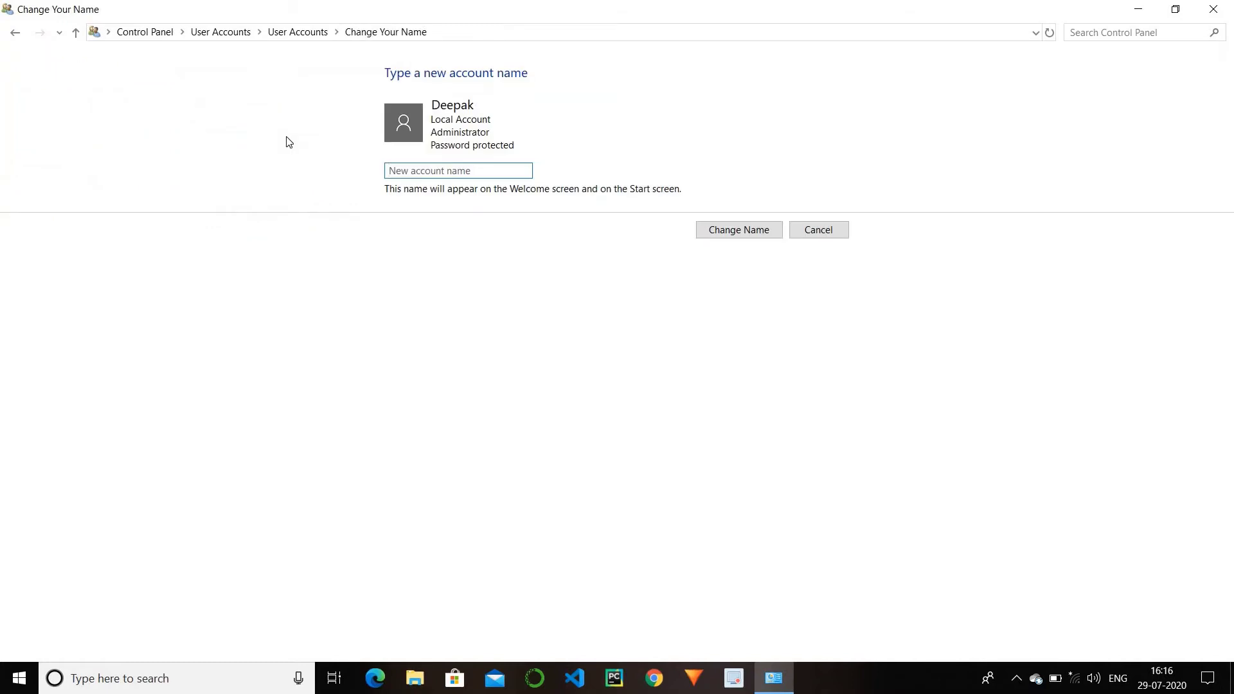
{"action": "type", "text": "sample"}
{"action": "left_click", "coordinate": [730, 229]}
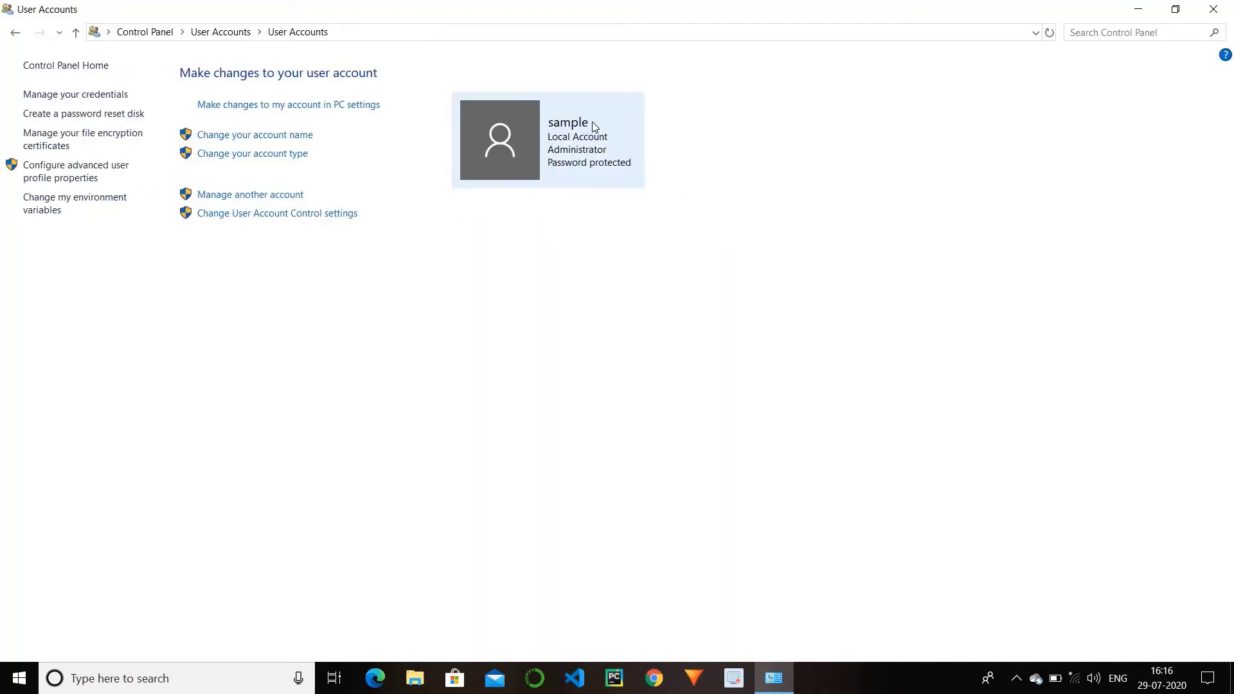
Change the account name back to the owner's first name and open the account type settings
{"action": "left_click", "coordinate": [293, 136]}
{"action": "type", "text": "deepak"}
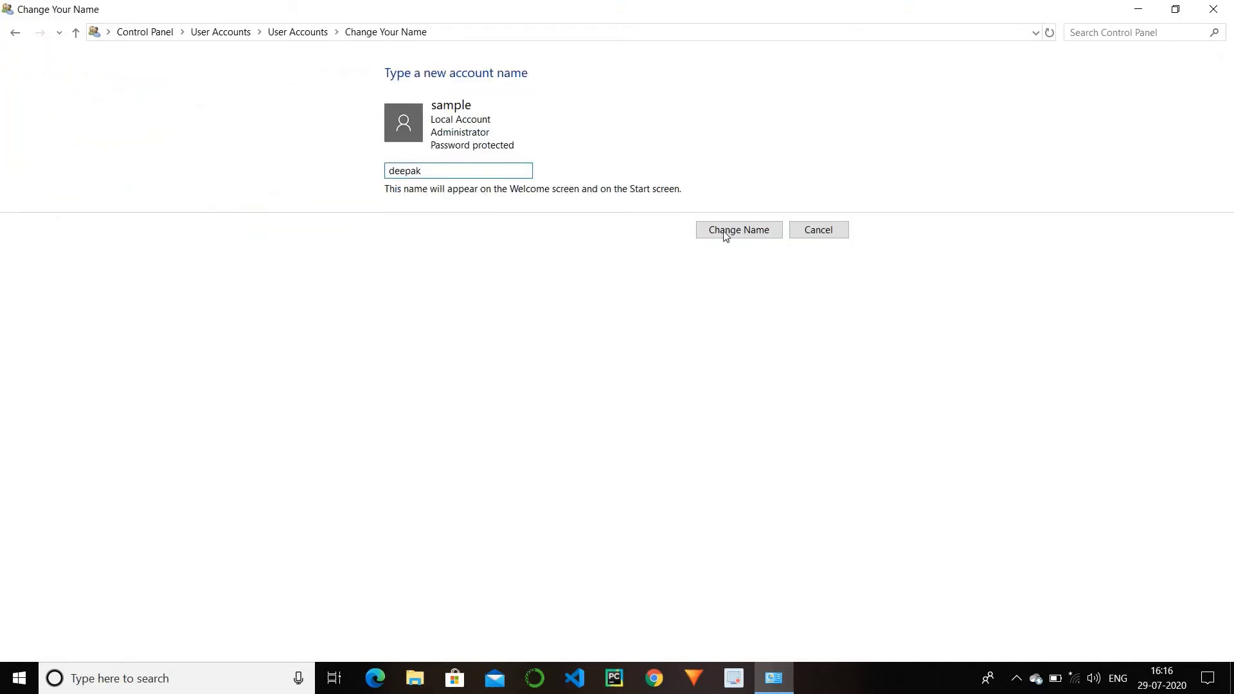
{"action": "left_click", "coordinate": [725, 232]}
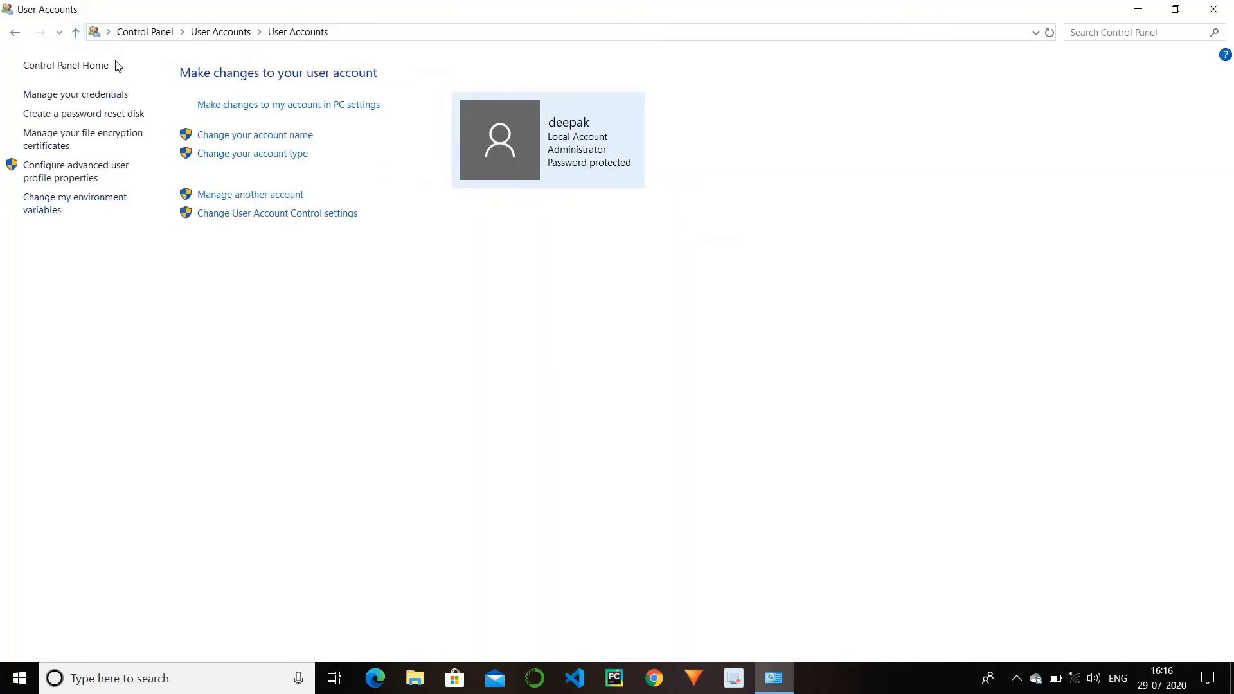
{"action": "left_click", "coordinate": [283, 153]}
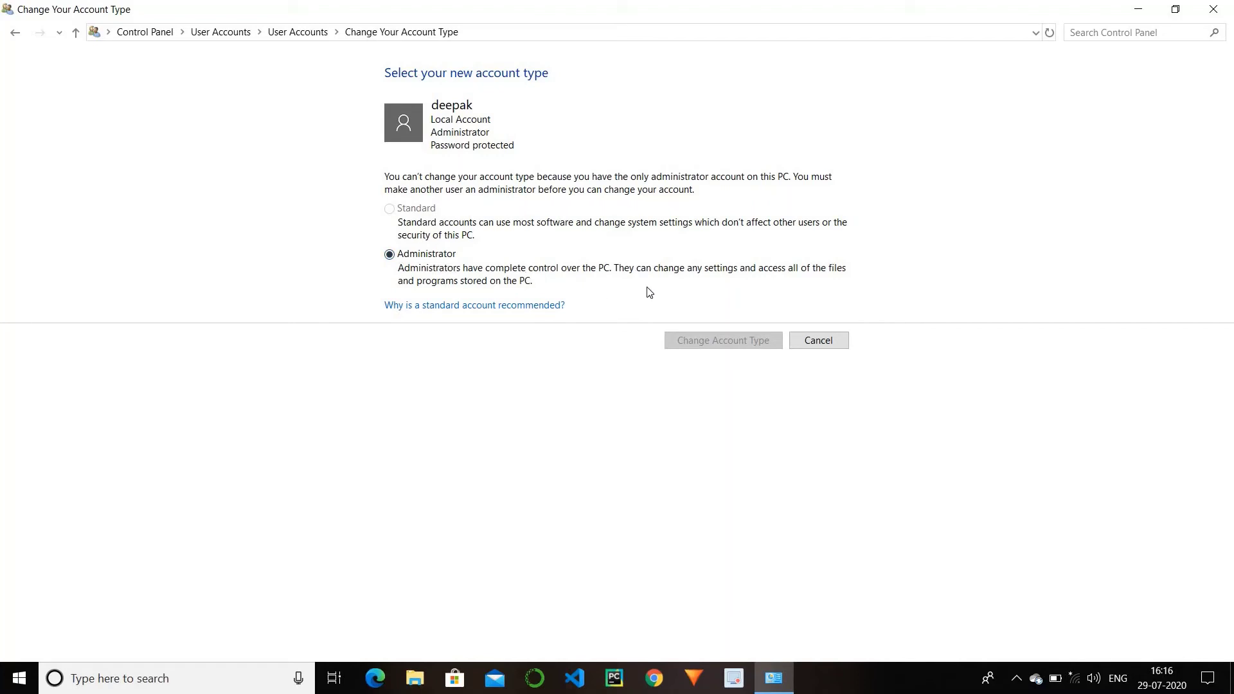
Leave the account type settings without changes, view Web Credentials in Credential Manager, and return to the Control Panel home
{"action": "left_click", "coordinate": [825, 346]}
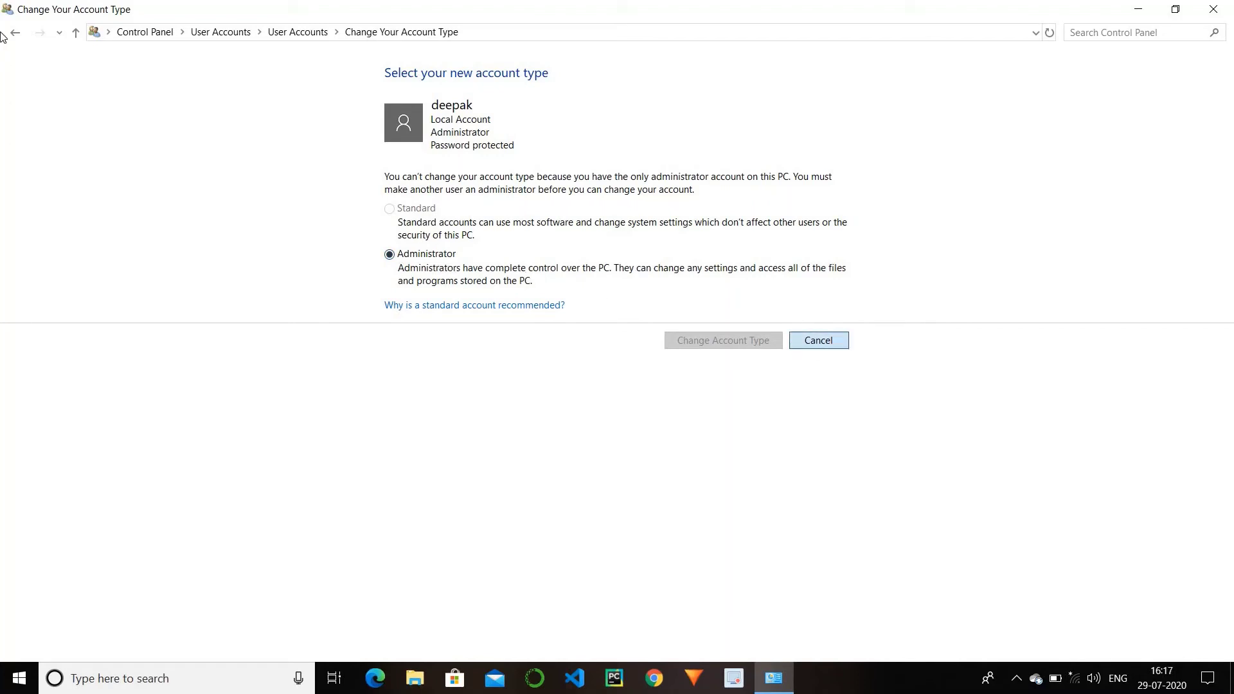
{"action": "left_click", "coordinate": [76, 32]}
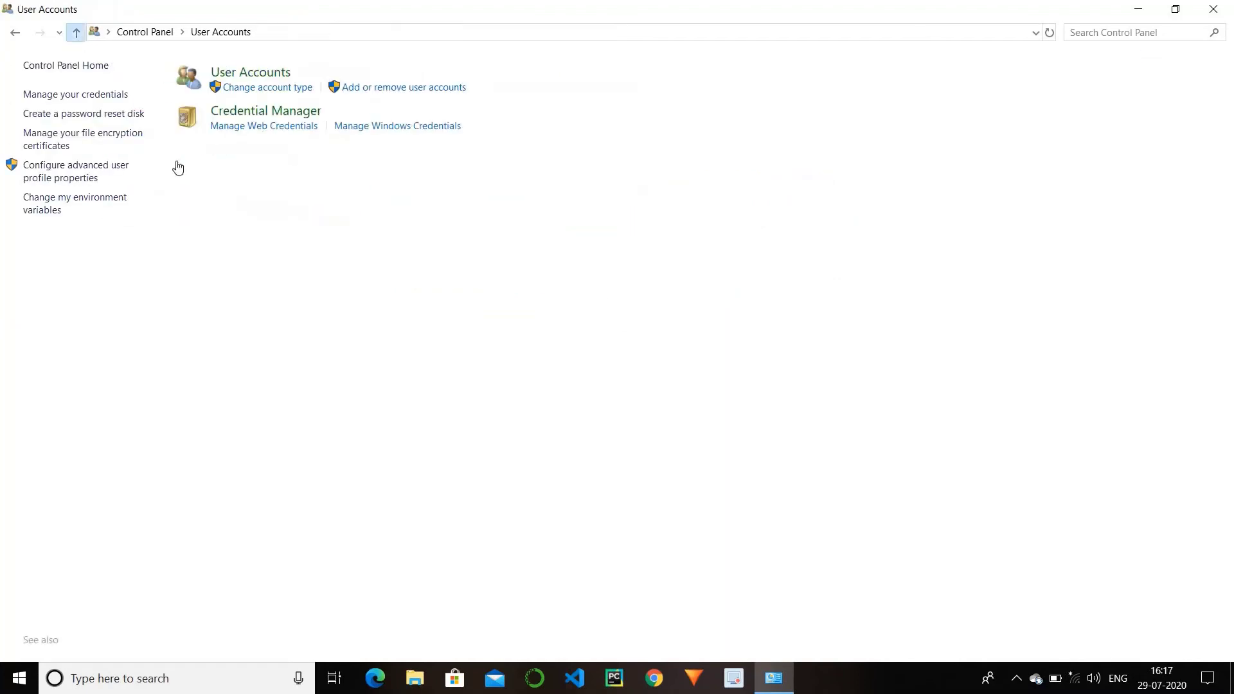
{"action": "left_click", "coordinate": [185, 117]}
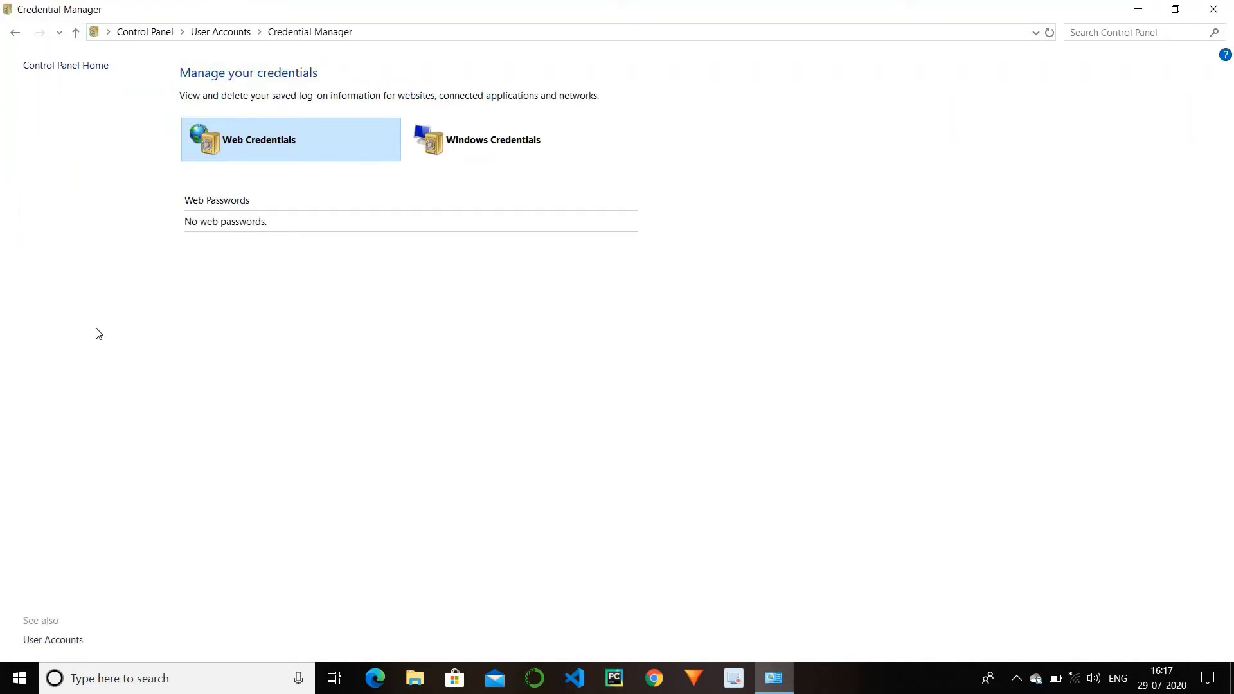
{"action": "left_click", "coordinate": [76, 34]}
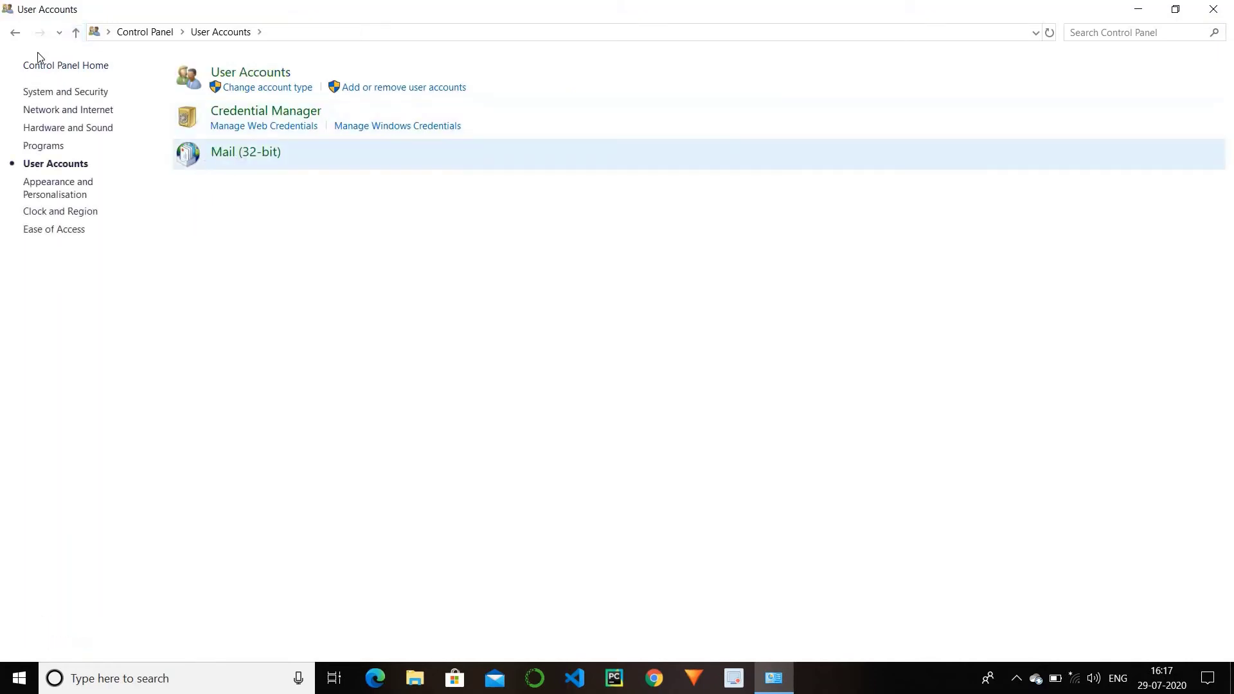
{"action": "left_click", "coordinate": [76, 34]}
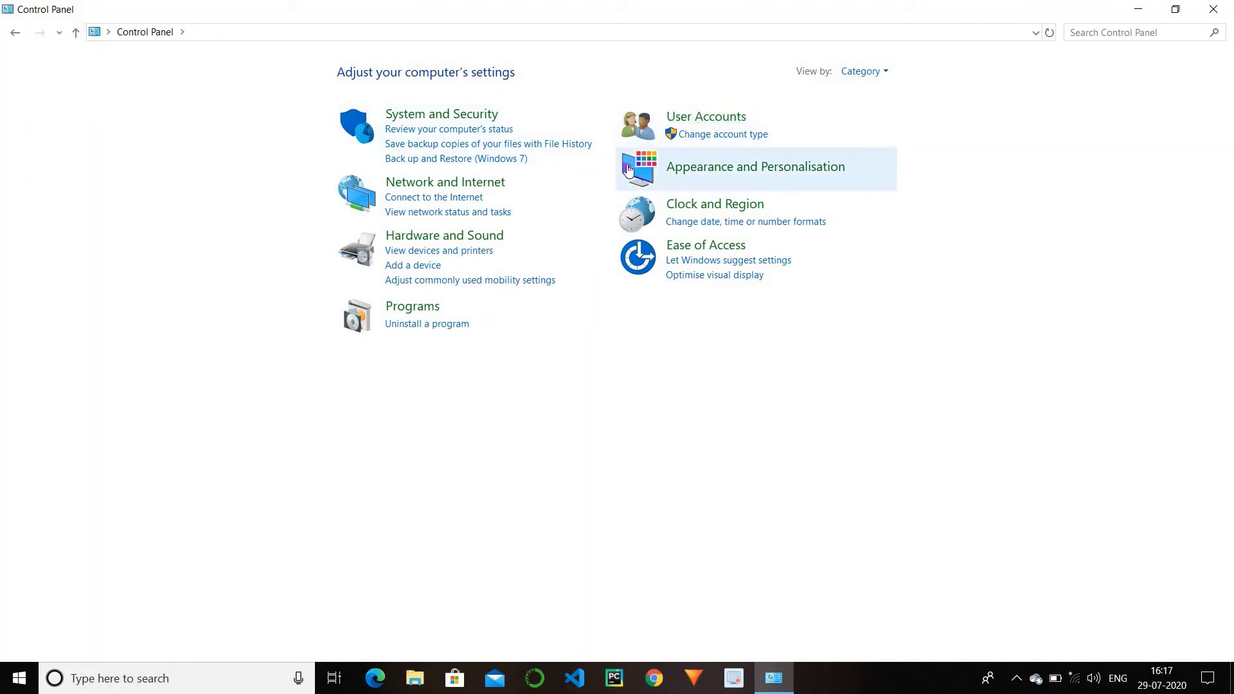
Review the Taskbar settings from Appearance and Personalisation without changing any, and return to the Control Panel home
{"action": "left_click", "coordinate": [637, 169]}
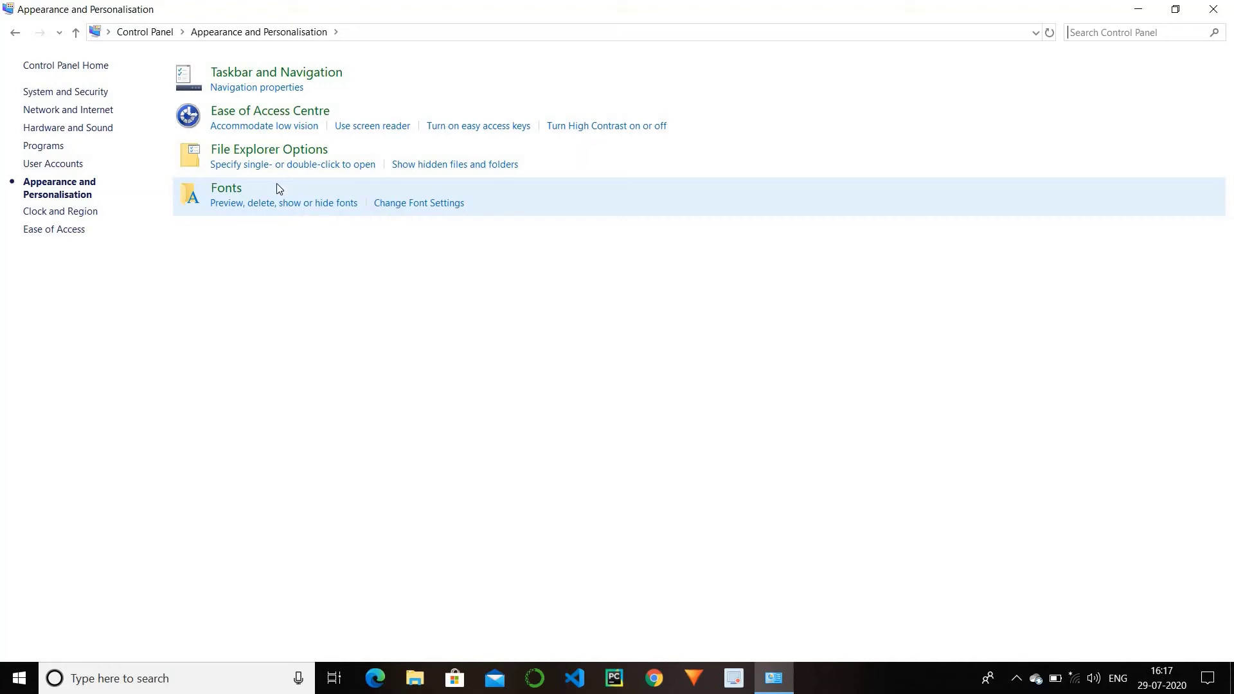
{"action": "left_click", "coordinate": [184, 78]}
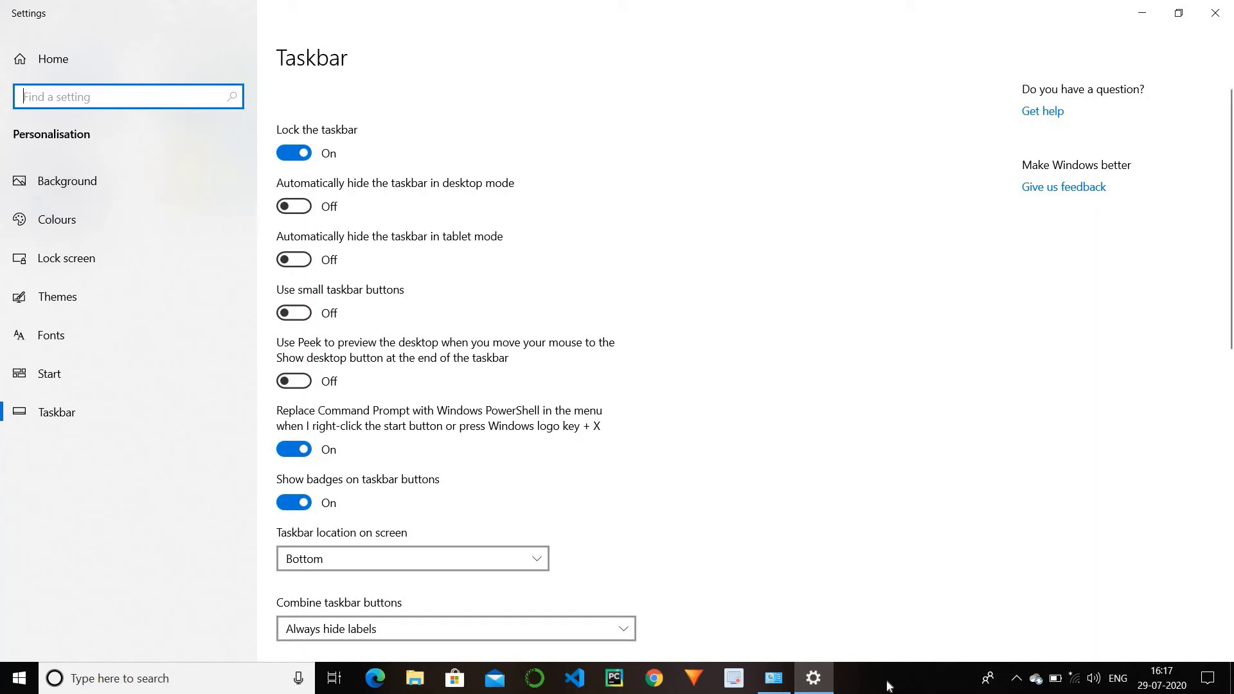
{"action": "left_click", "coordinate": [128, 400]}
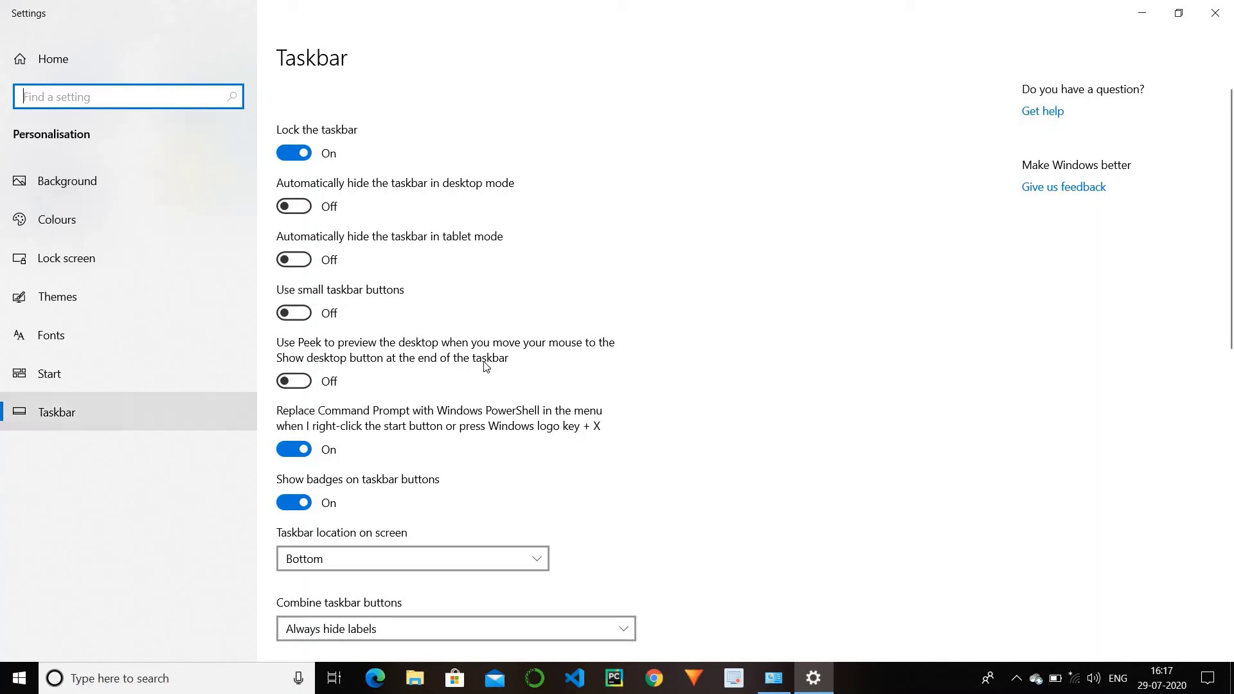
{"action": "scroll", "coordinate": [487, 367], "scroll_direction": "down", "scroll_amount": 10}
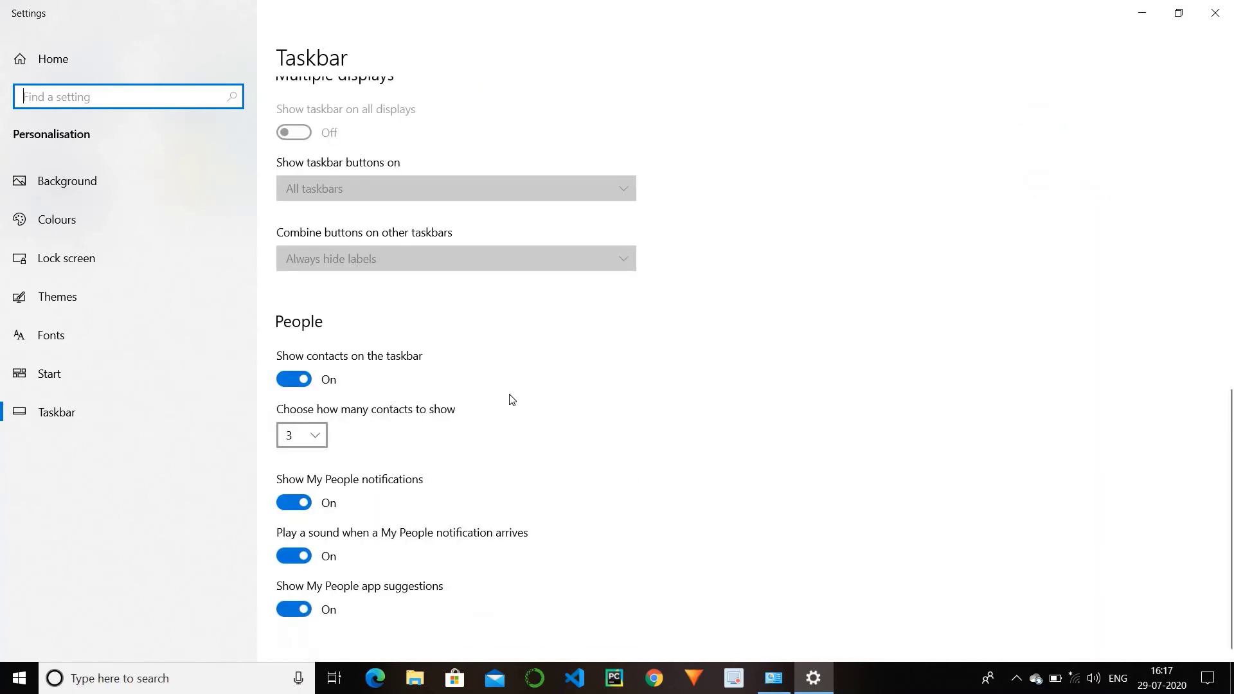
{"action": "scroll", "coordinate": [386, 308], "scroll_direction": "up", "scroll_amount": 10}
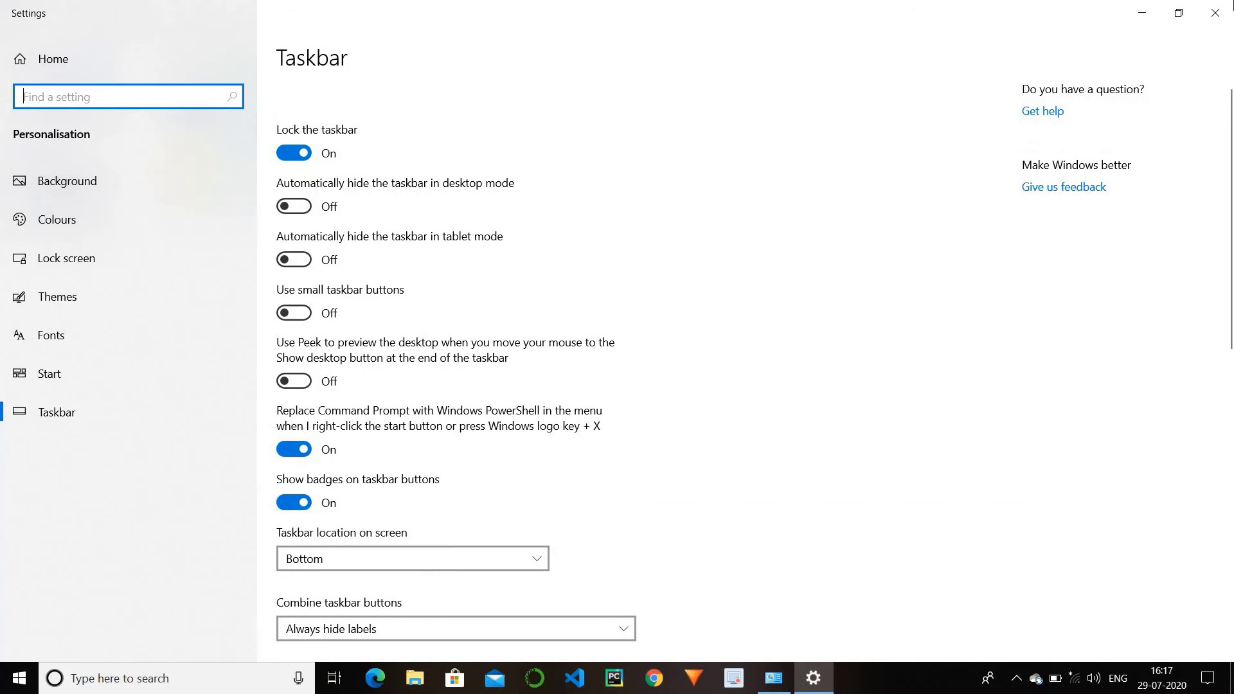
{"action": "left_click", "coordinate": [1215, 13]}
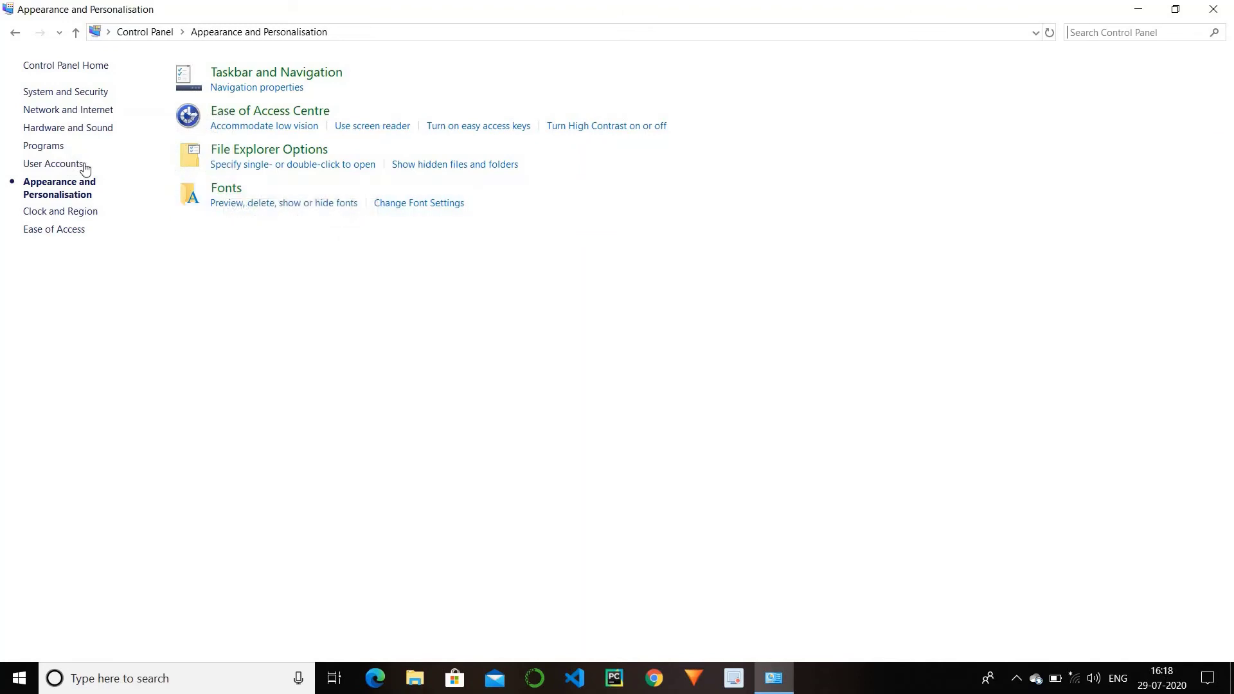
{"action": "left_click", "coordinate": [75, 32]}
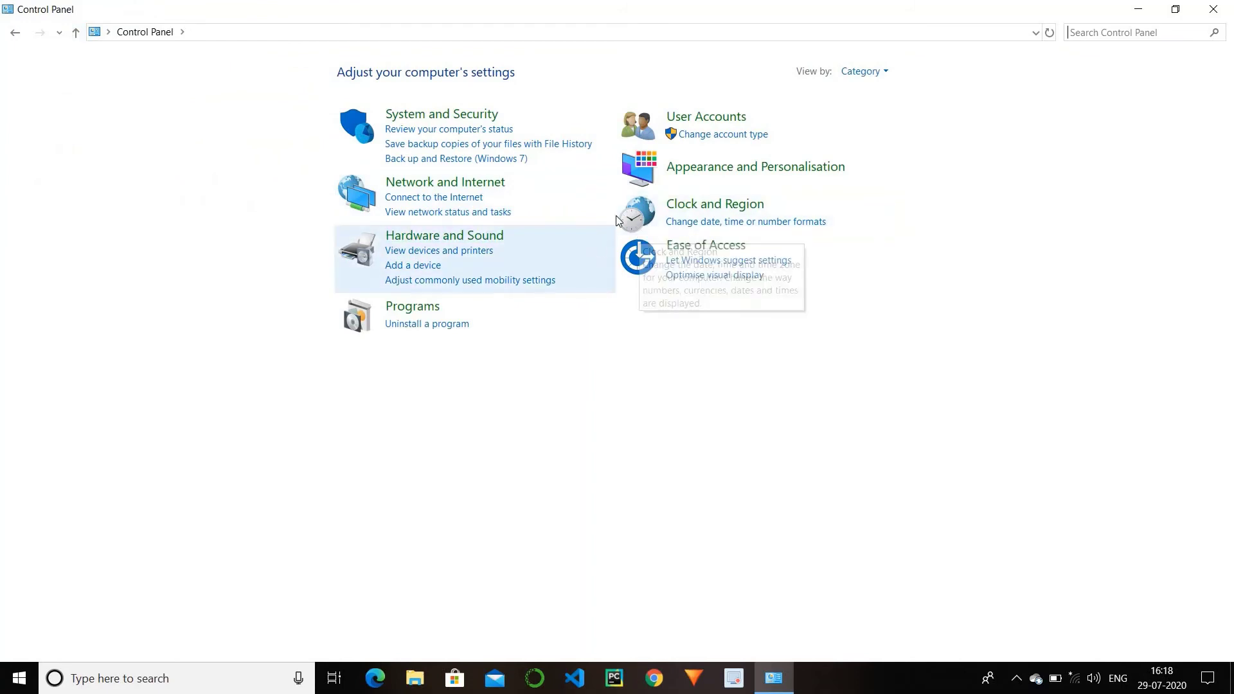
Open Date and Time in the Clock and Region category, and view its date and time settings without changing them
{"action": "left_click", "coordinate": [651, 213]}
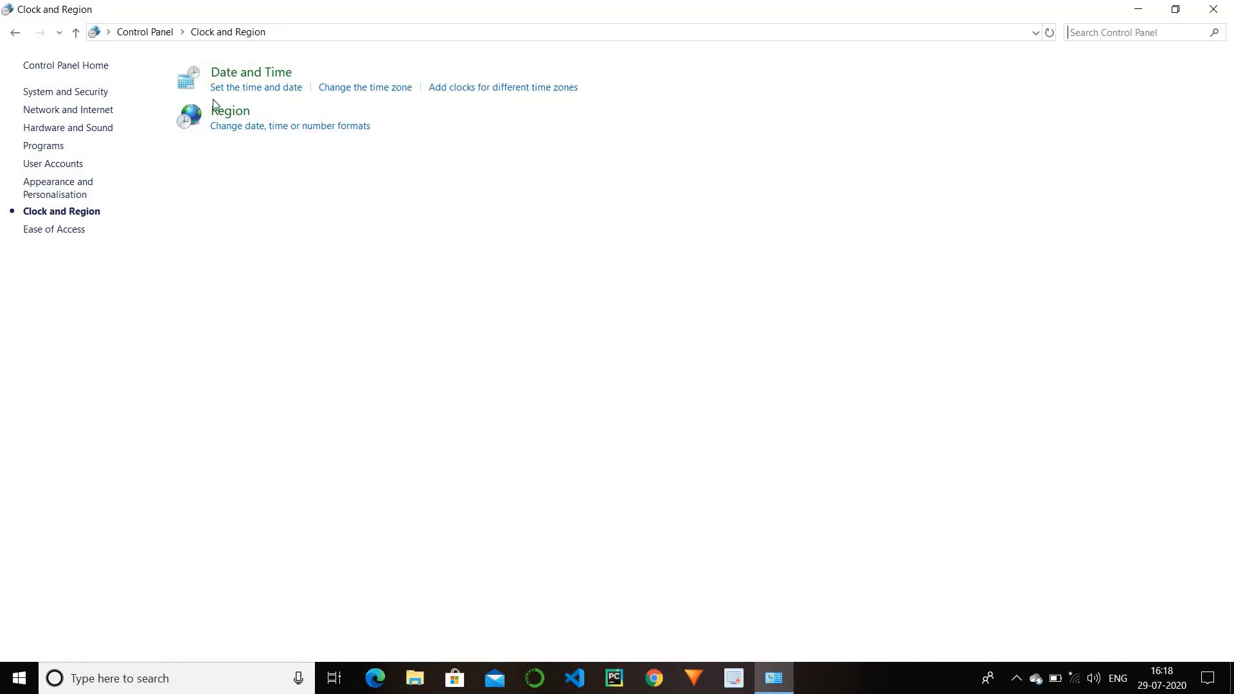
{"action": "left_click", "coordinate": [191, 85]}
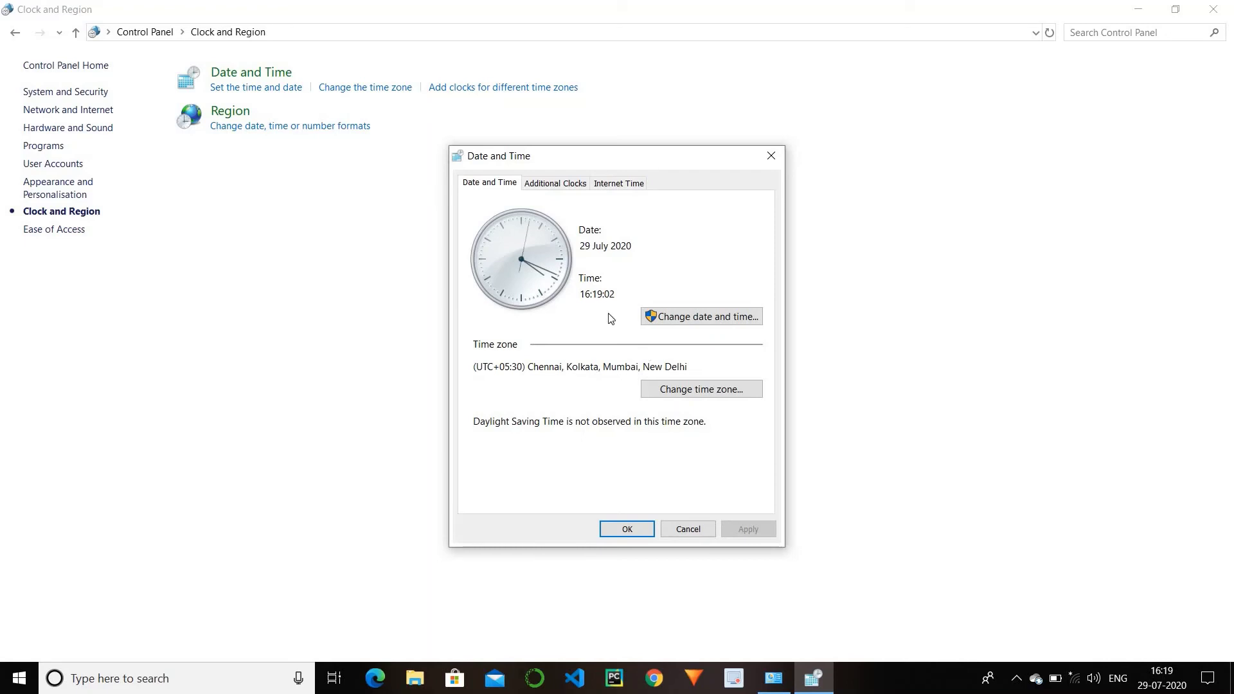
{"action": "left_click", "coordinate": [722, 319]}
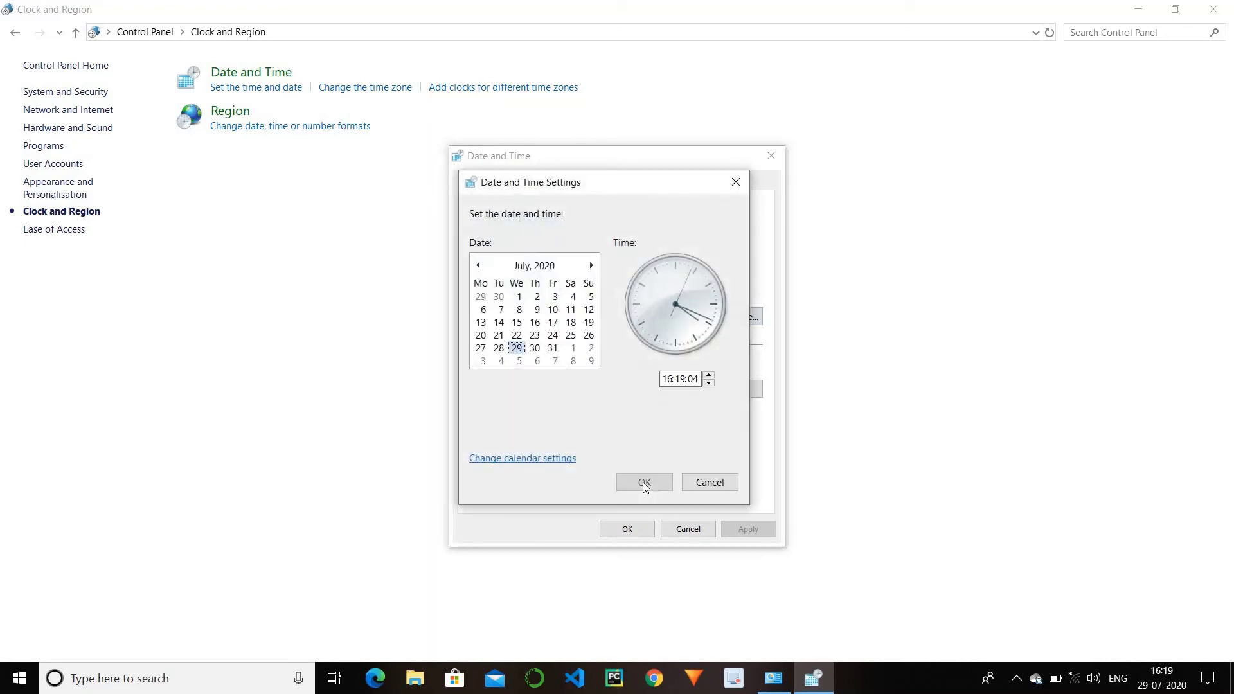
{"action": "left_click", "coordinate": [736, 183]}
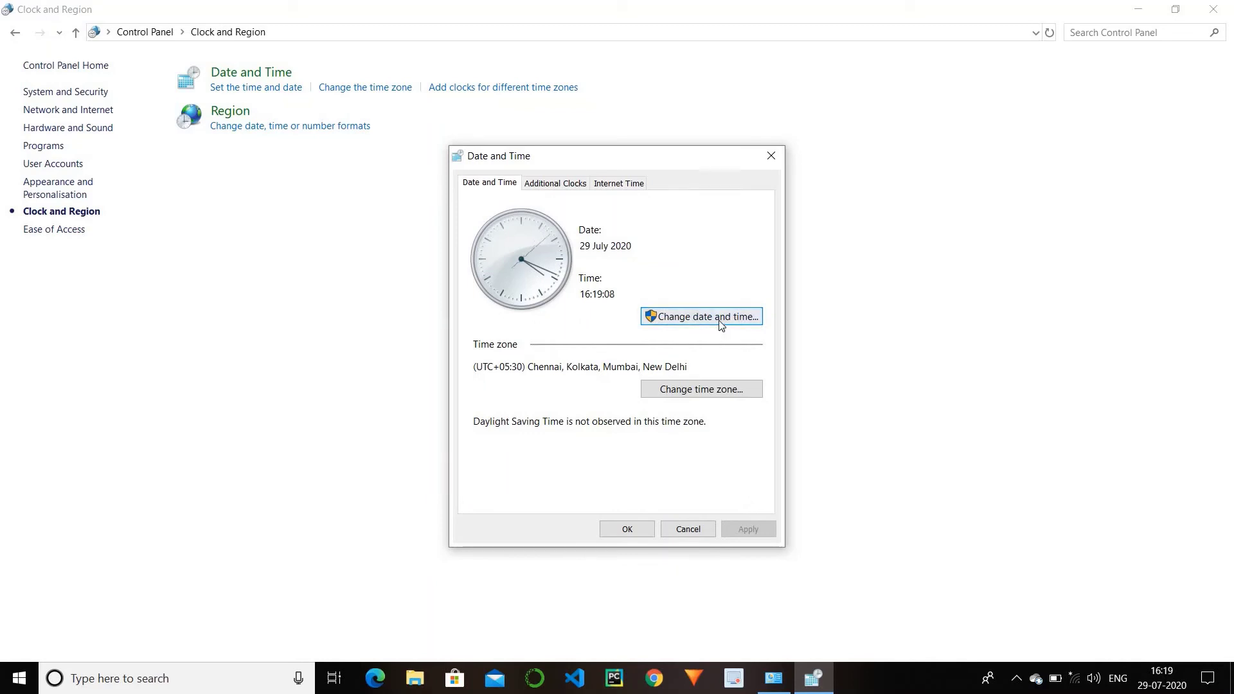
Try moving the system date to February 2021 and editing the time, cancel the changes, and close Date and Time
{"action": "left_click", "coordinate": [673, 315]}
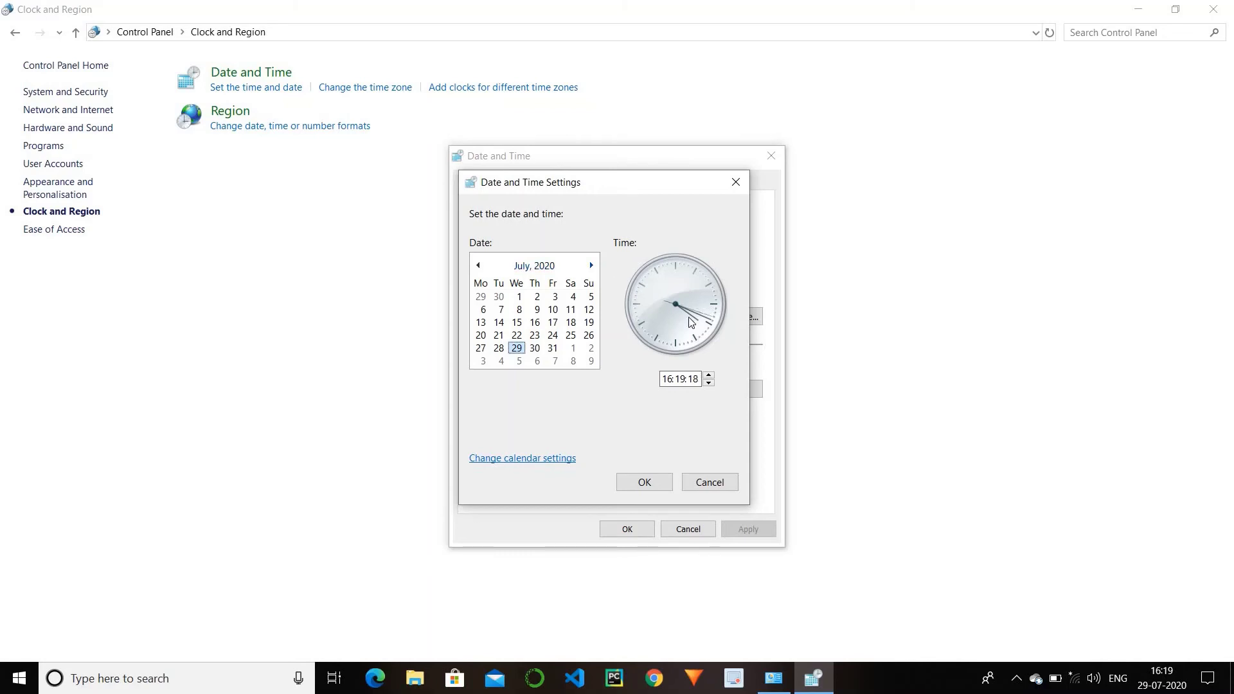
{"action": "left_click", "coordinate": [591, 265]}
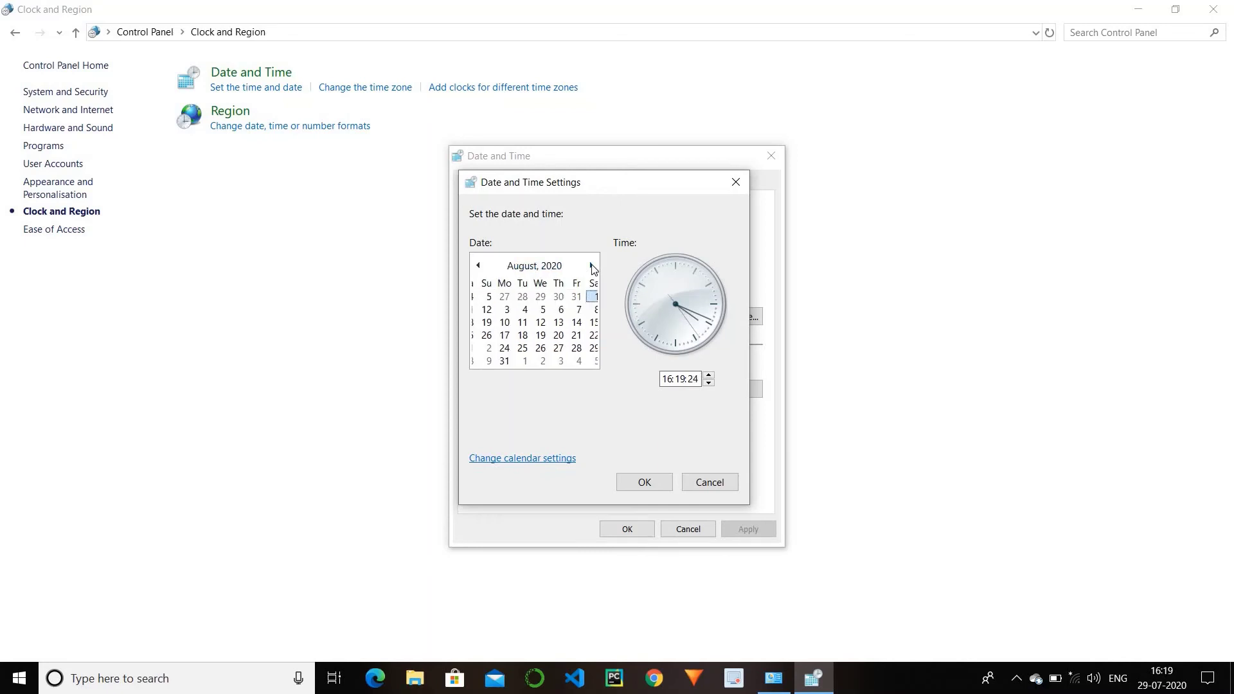
{"action": "left_click", "coordinate": [591, 266]}
{"action": "left_click", "coordinate": [591, 266]}
{"action": "left_click", "coordinate": [591, 266]}
{"action": "left_click", "coordinate": [591, 266]}
{"action": "left_click", "coordinate": [591, 266]}
{"action": "left_click", "coordinate": [592, 265]}
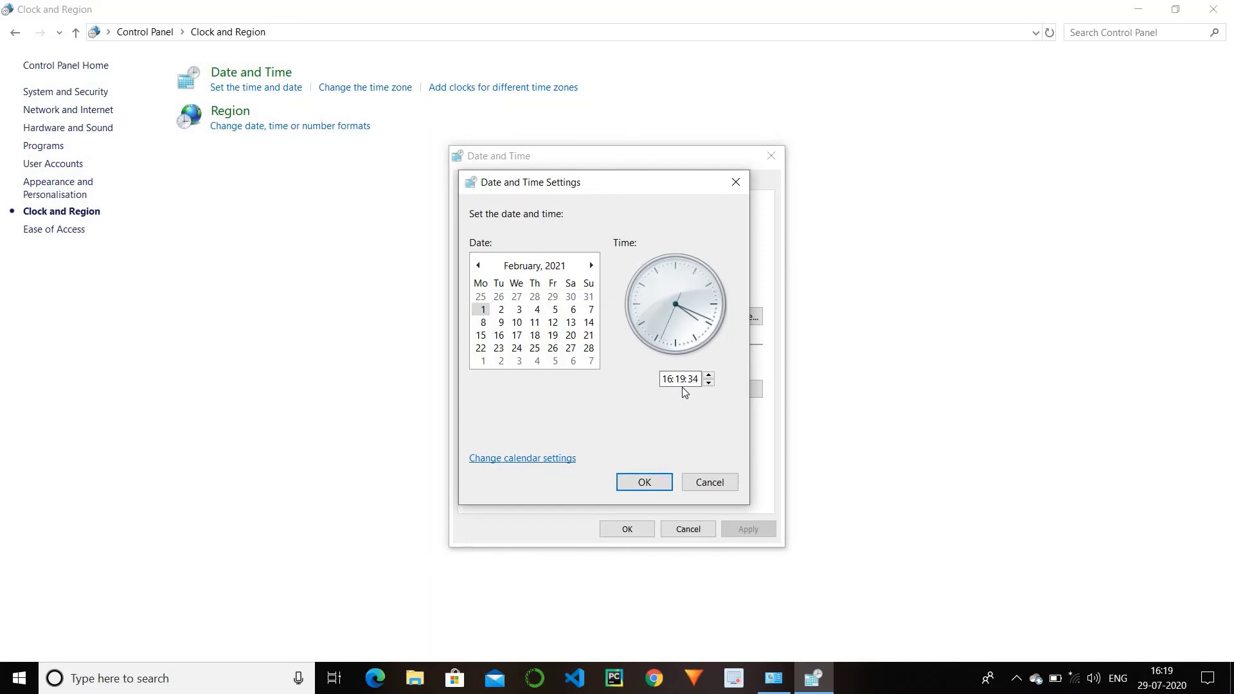
{"action": "key", "text": "BackSpace"}
{"action": "key", "text": "BackSpace"}
{"action": "type", "text": "15"}
{"action": "left_click", "coordinate": [710, 483]}
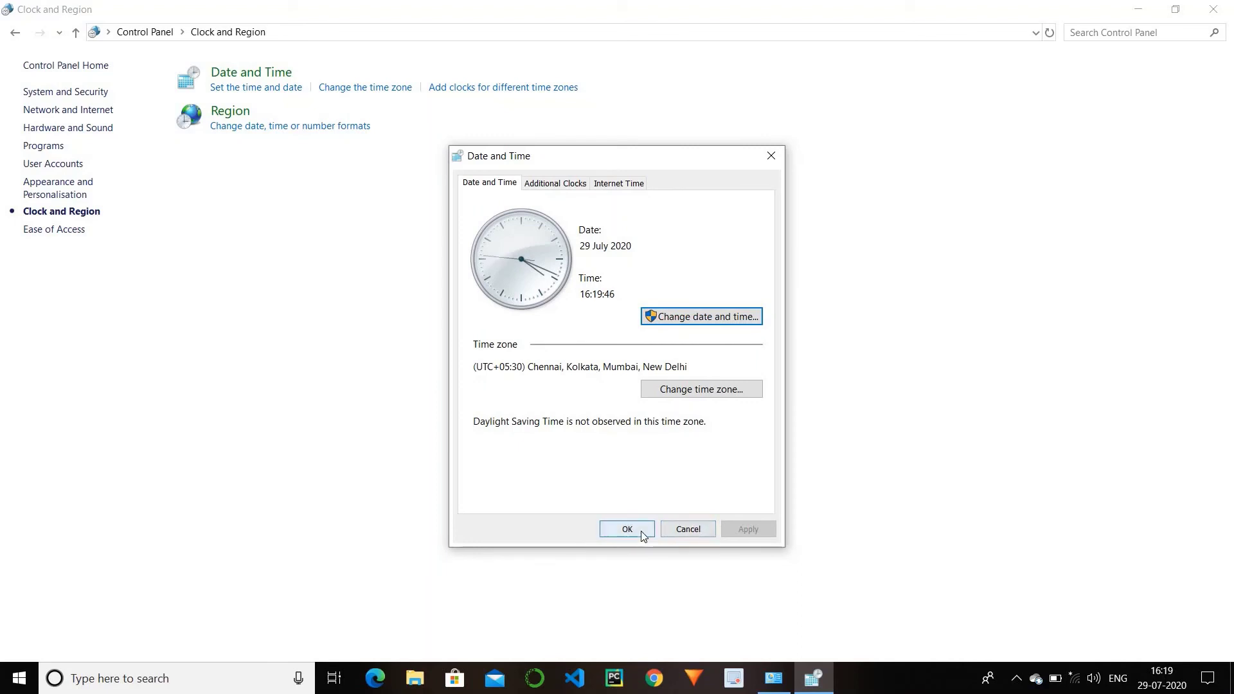
{"action": "left_click", "coordinate": [640, 530]}
Browse the available language formats in the Region settings without selecting one, and return to the Control Panel home
{"action": "left_click", "coordinate": [191, 120]}
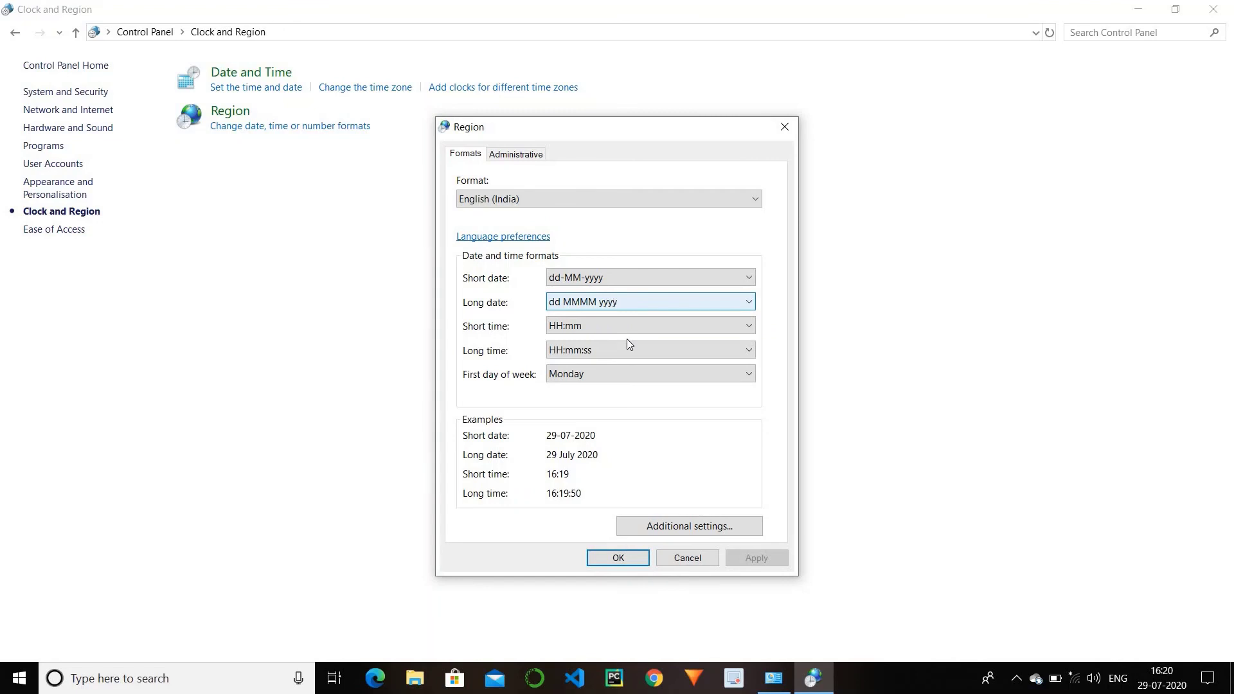
{"action": "left_click", "coordinate": [698, 201]}
{"action": "scroll", "coordinate": [496, 342], "scroll_direction": "down", "scroll_amount": 13}
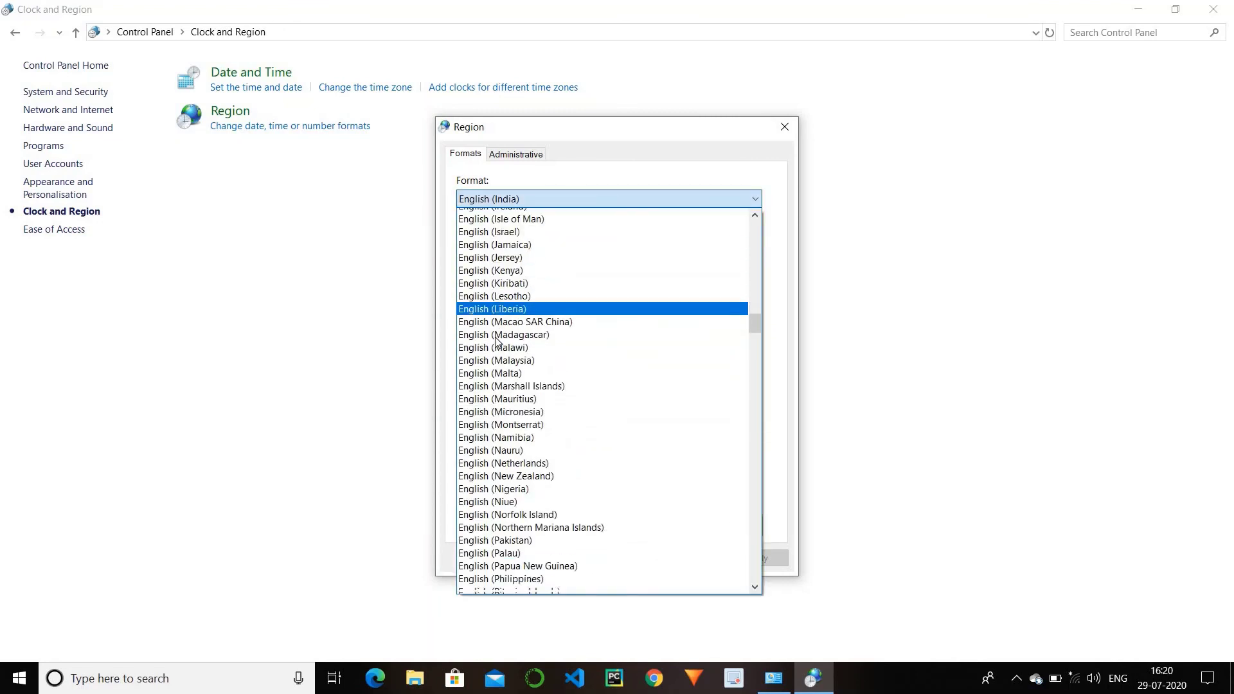
{"action": "scroll", "coordinate": [496, 342], "scroll_direction": "down", "scroll_amount": 10}
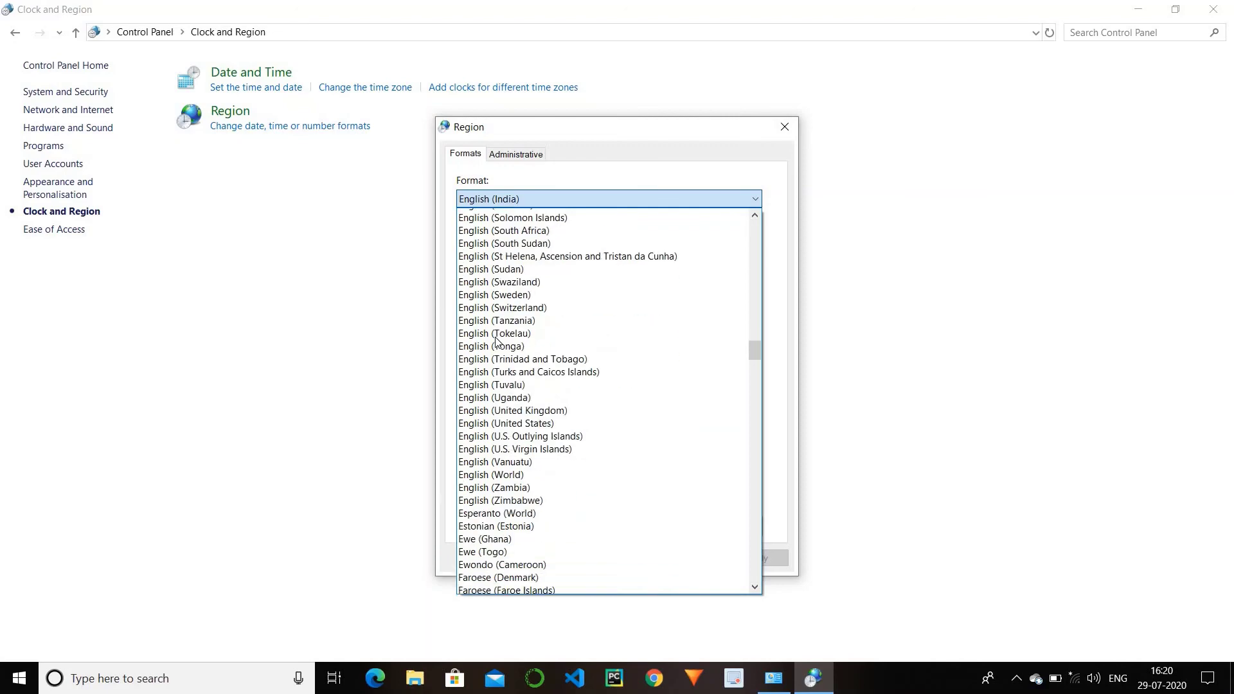
{"action": "scroll", "coordinate": [496, 342], "scroll_direction": "down", "scroll_amount": 20}
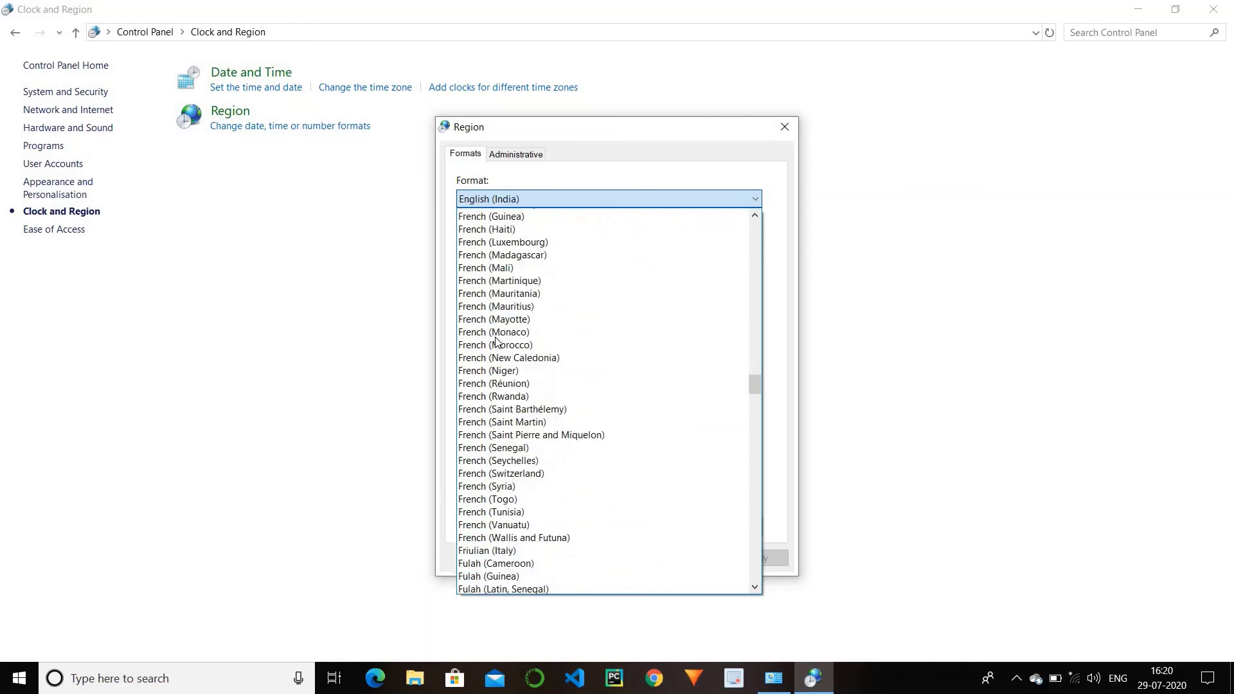
{"action": "left_click", "coordinate": [939, 270]}
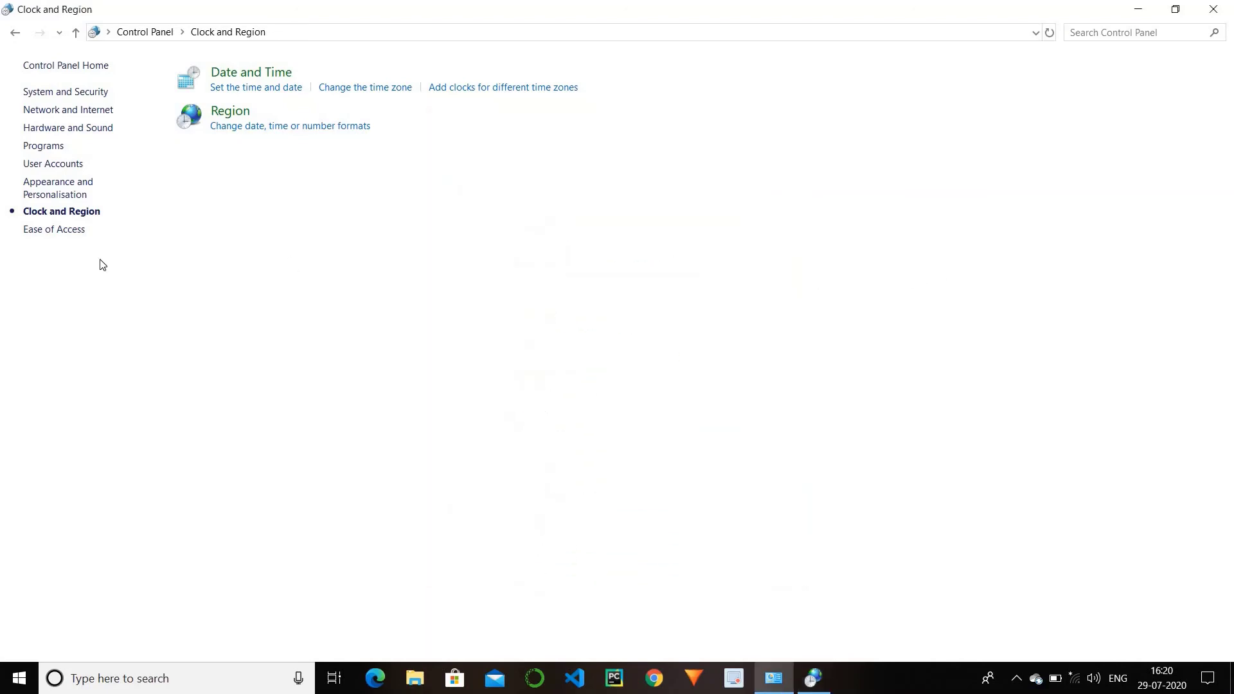
{"action": "left_click", "coordinate": [79, 32]}
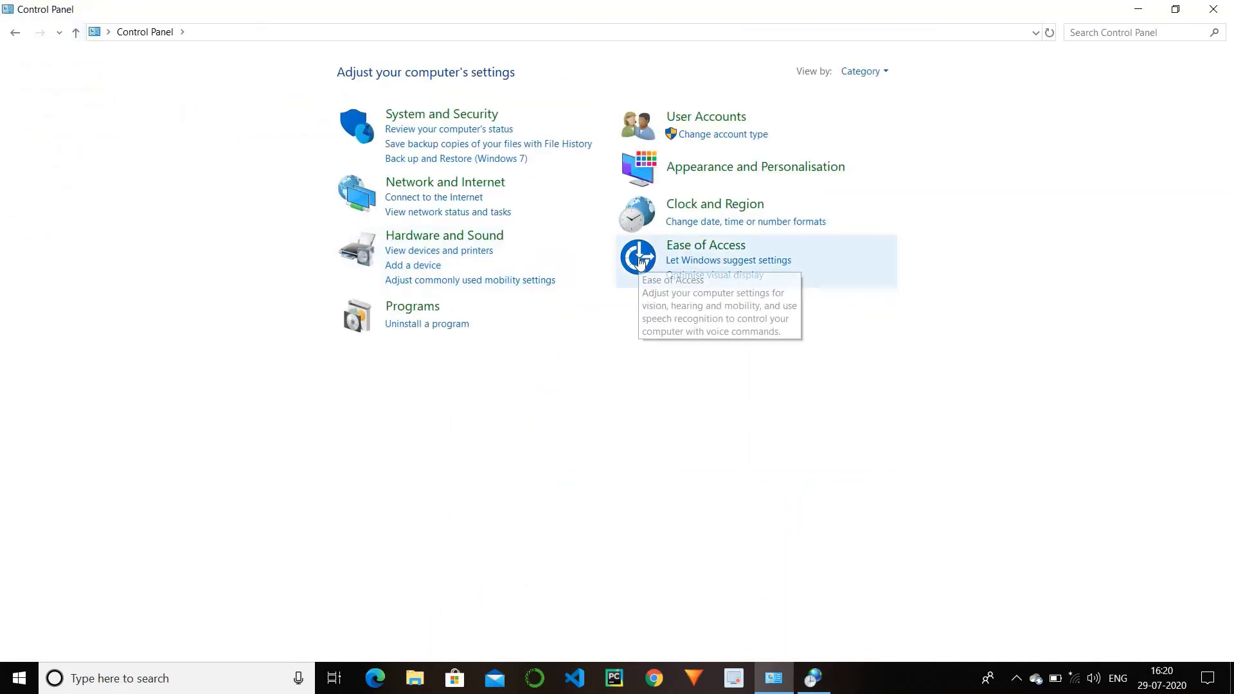
View the Ease of Access Centre options, then return to the Control Panel home and close the window
{"action": "left_click", "coordinate": [639, 262]}
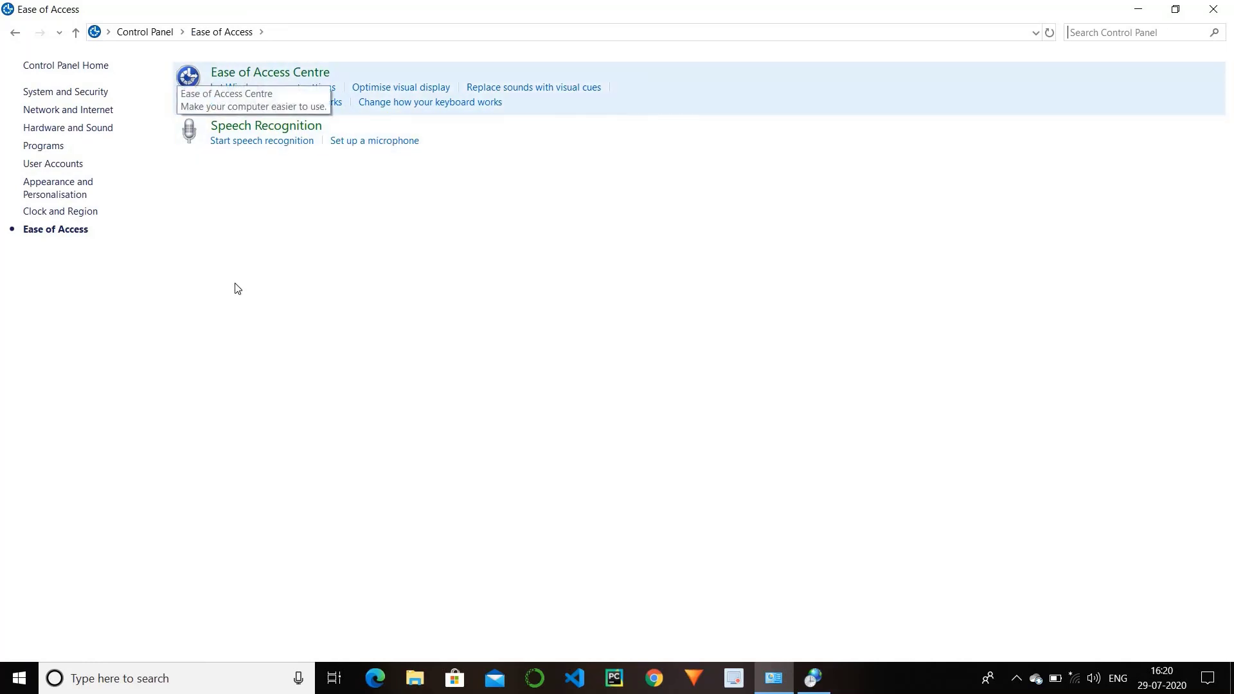
{"action": "left_click", "coordinate": [181, 87]}
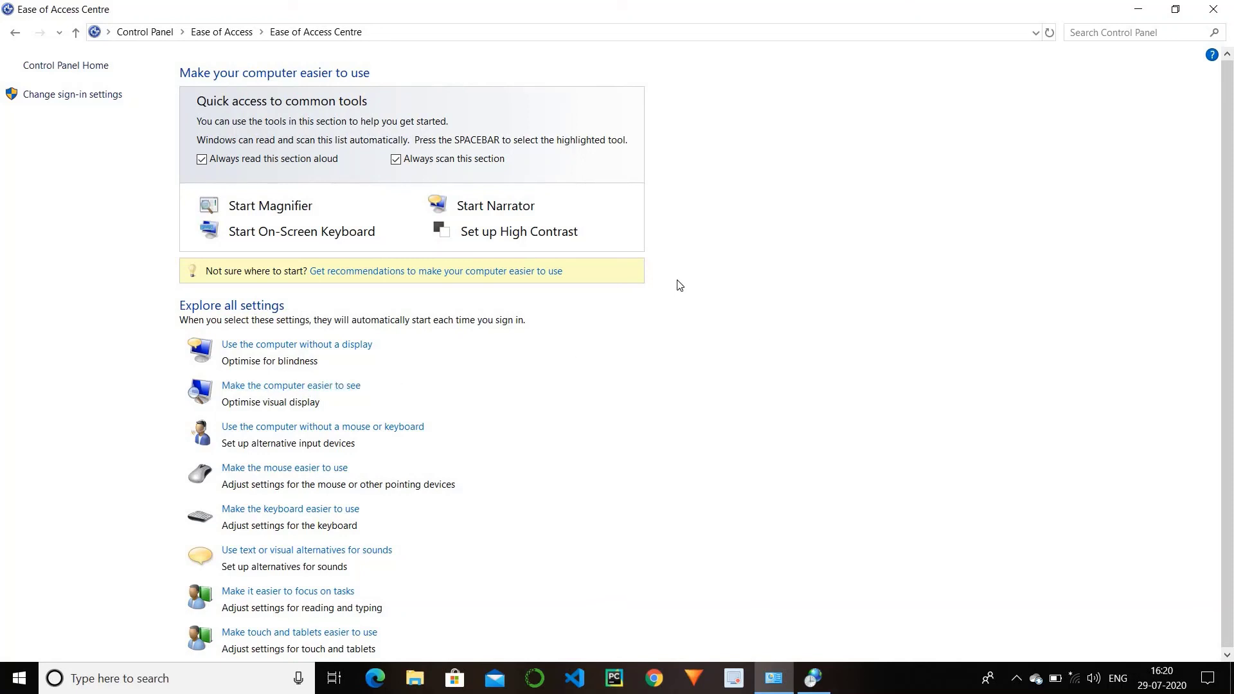
{"action": "left_click", "coordinate": [76, 32]}
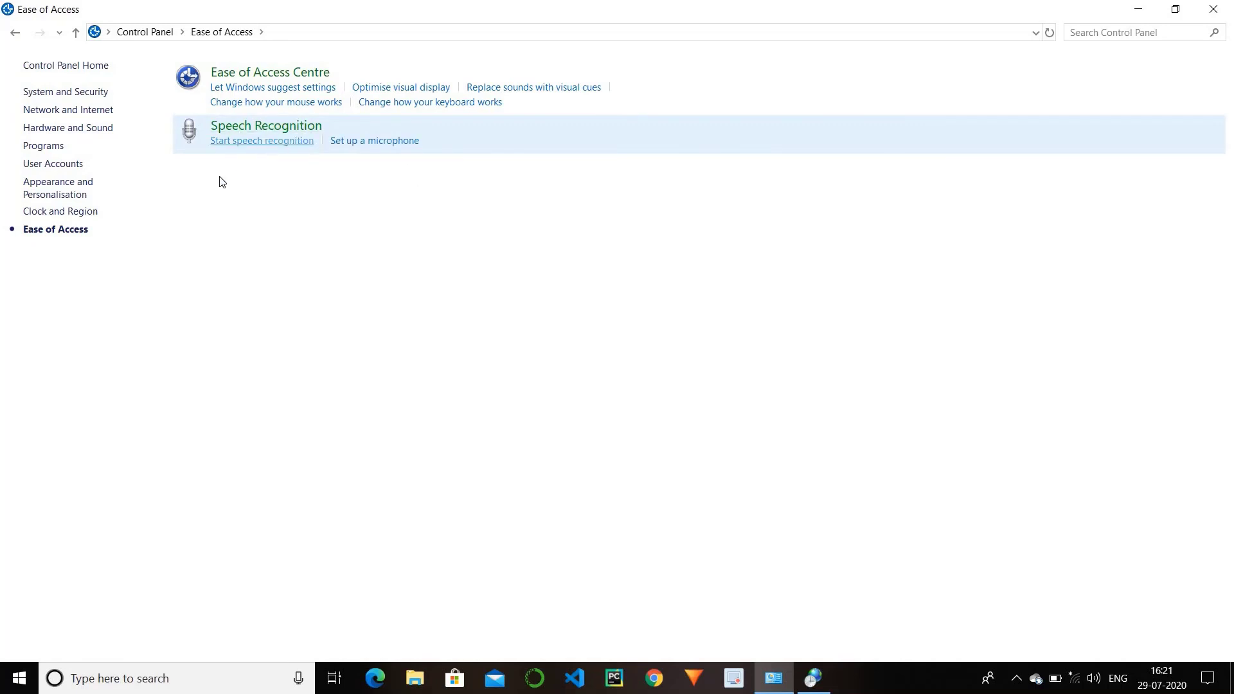
{"action": "left_click", "coordinate": [74, 32]}
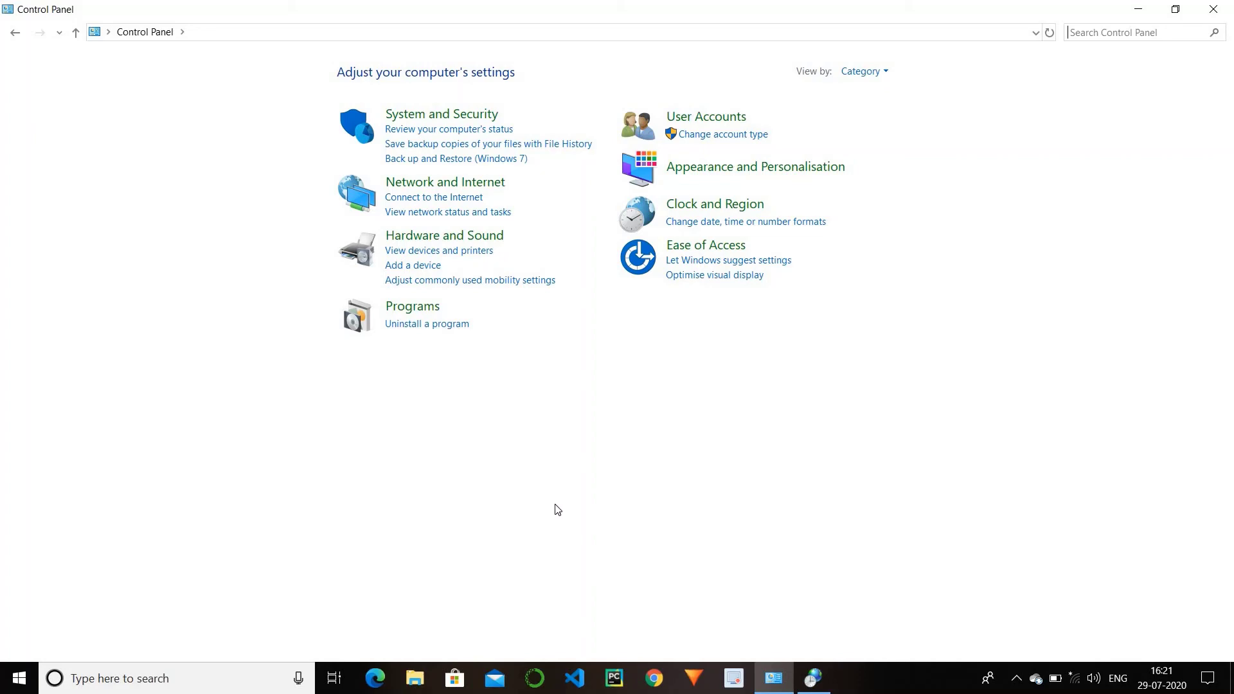
{"action": "left_click", "coordinate": [1230, 5]}
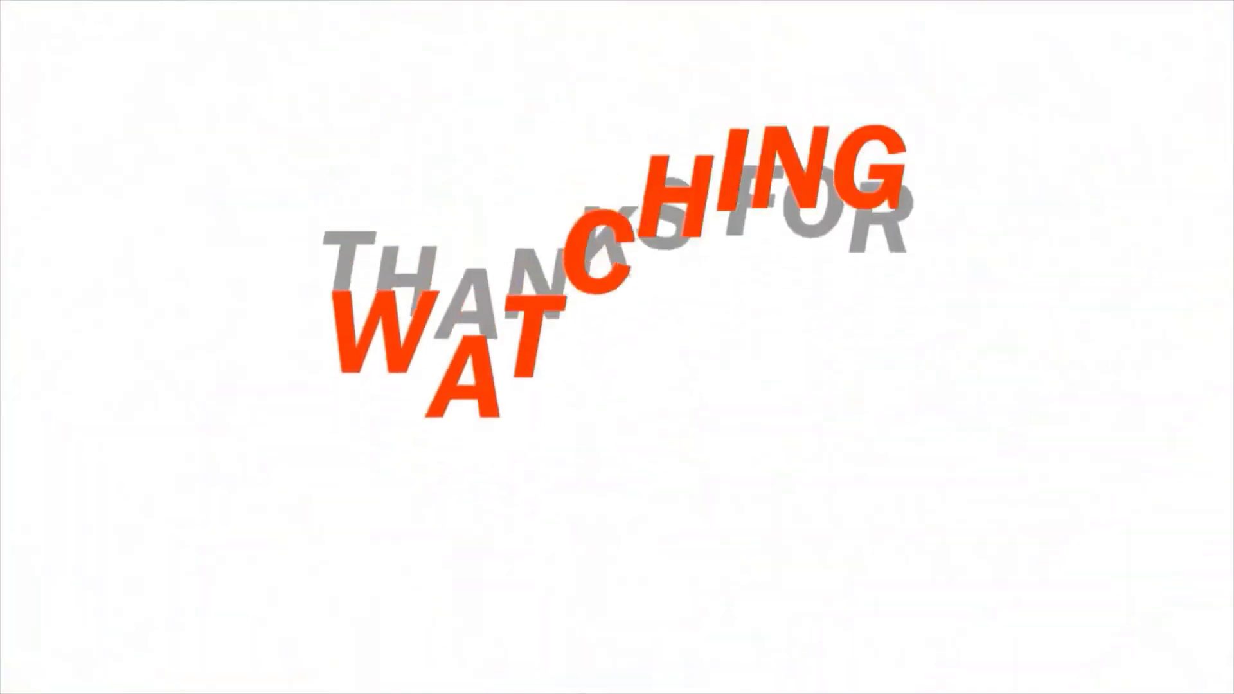